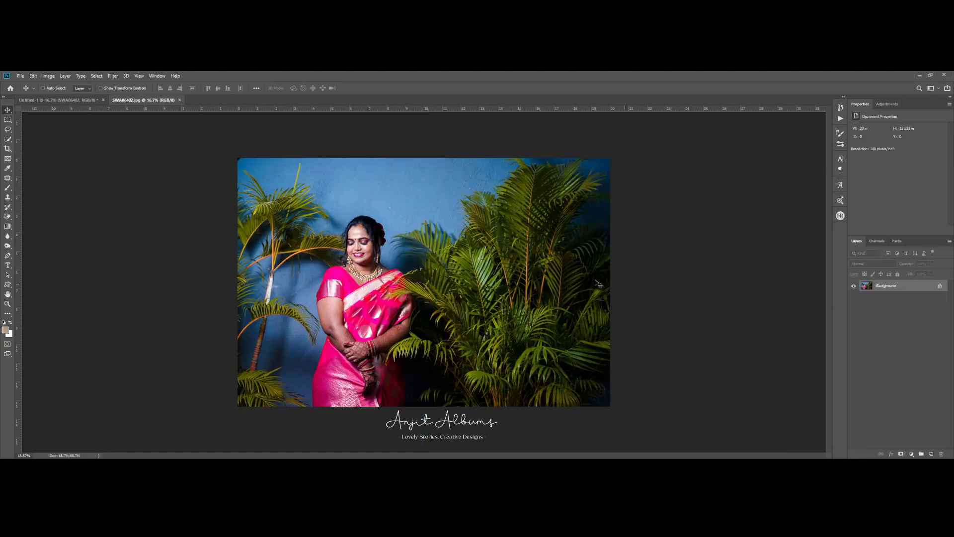
# - Select a rectangular area around the woman, fade the retouching effect inside it to about 38% opacity, and clear the selection
pyautogui.press('m')
pyautogui.scroll(-4, 326, 194)
pyautogui.moveTo(309, 172); pyautogui.dragTo(528, 422)
pyautogui.press('l')
pyautogui.scroll(12, 378, 253)
pyautogui.scroll(-6, 384, 281)
pyautogui.scroll(3, 385, 278)
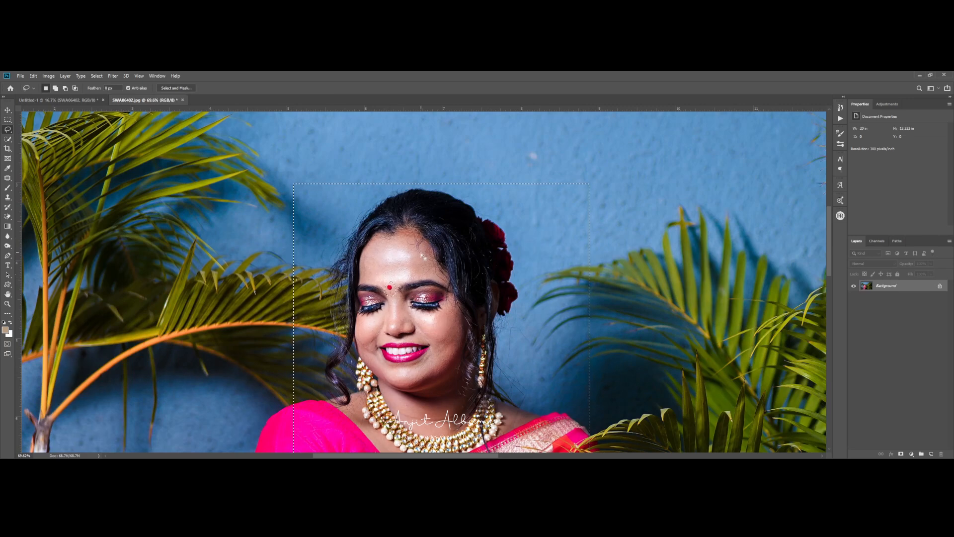
pyautogui.scroll(2, 390, 281)
pyautogui.hotkey('ctrl', 'shift', 'f')
pyautogui.write('40')
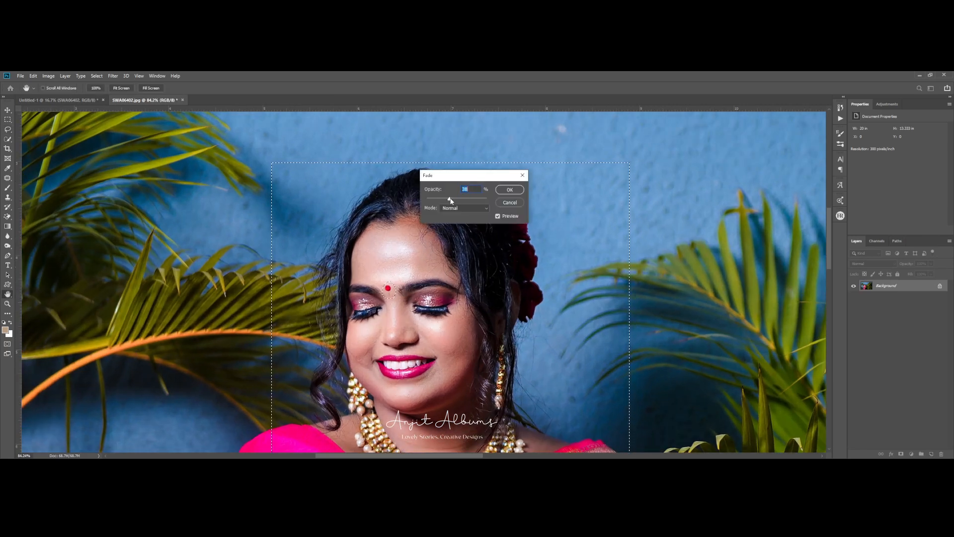
pyautogui.click(512, 193)
pyautogui.hotkey('ctrl', 'd')
# - Patch small skin blemishes on the woman's face using nearby clean skin
pyautogui.scroll(14, 419, 324)
pyautogui.moveTo(419, 297); pyautogui.dragTo(418, 342)
pyautogui.moveTo(517, 421); pyautogui.dragTo(520, 419)
pyautogui.moveTo(536, 434); pyautogui.dragTo(545, 405)
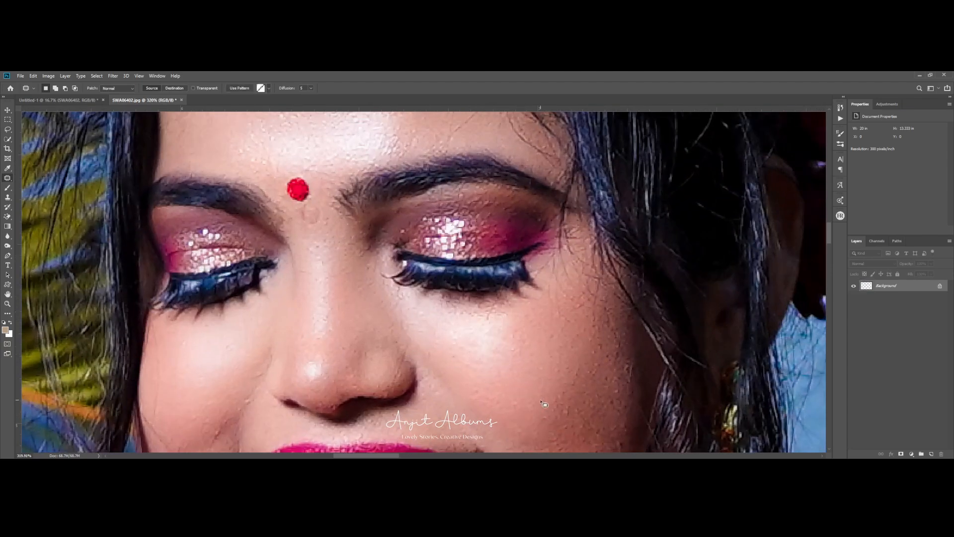
pyautogui.hotkey('ctrl', 'd')
pyautogui.moveTo(400, 346); pyautogui.dragTo(429, 345)
pyautogui.scroll(-20, 423, 393)
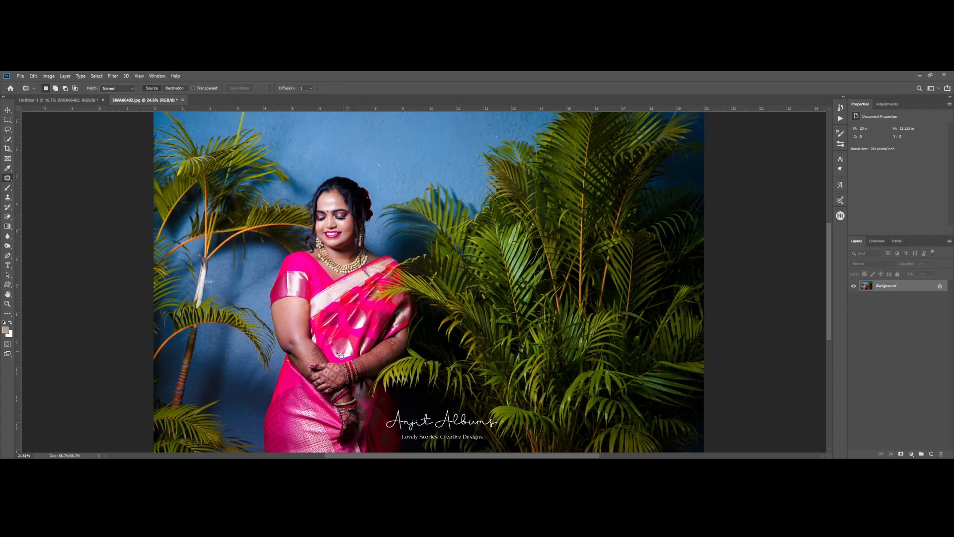
pyautogui.press('m')
pyautogui.moveTo(263, 280); pyautogui.dragTo(424, 453)
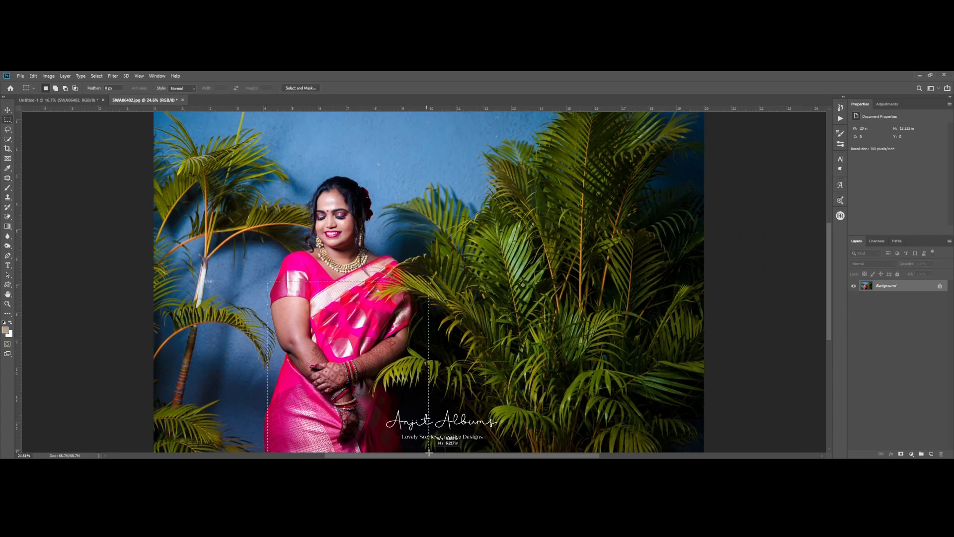
pyautogui.hotkey('ctrl', 'd')
pyautogui.scroll(-4, 426, 261)
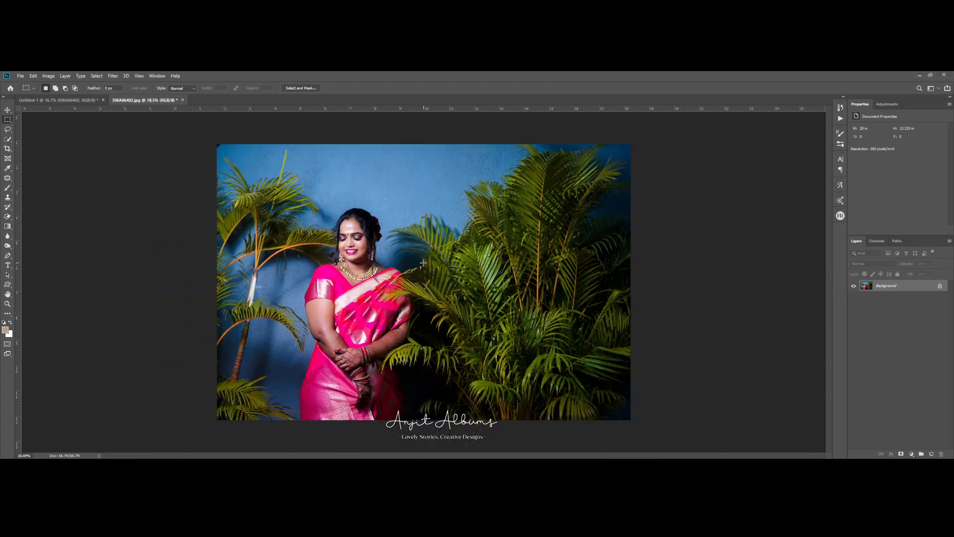
pyautogui.scroll(1, 394, 266)
pyautogui.scroll(-1, 397, 274)
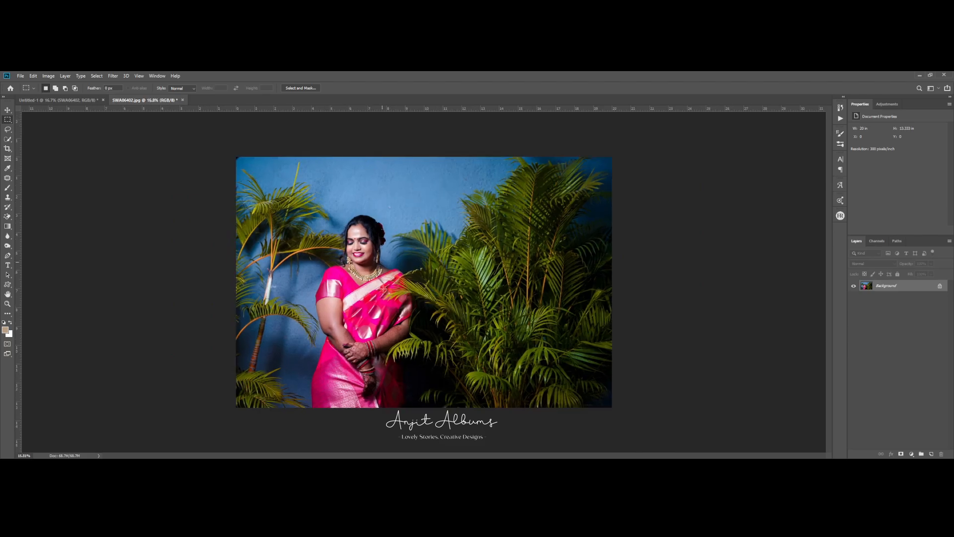
# - Place the red bokeh lights image over the whole portrait and flip it horizontally
pyautogui.click(210, 465)
pyautogui.moveTo(769, 412); pyautogui.dragTo(352, 298)
pyautogui.rightClick(435, 255)
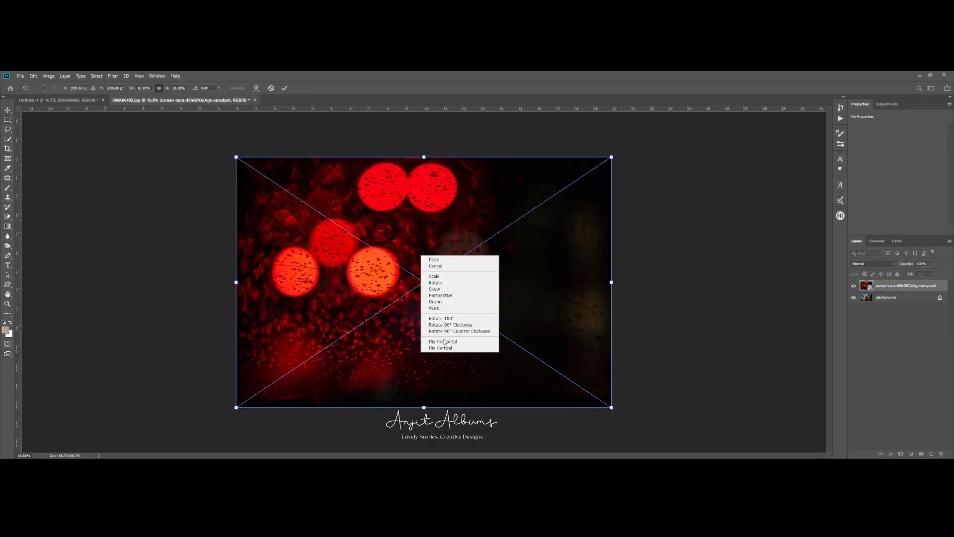
pyautogui.click(445, 342)
pyautogui.press('Return')
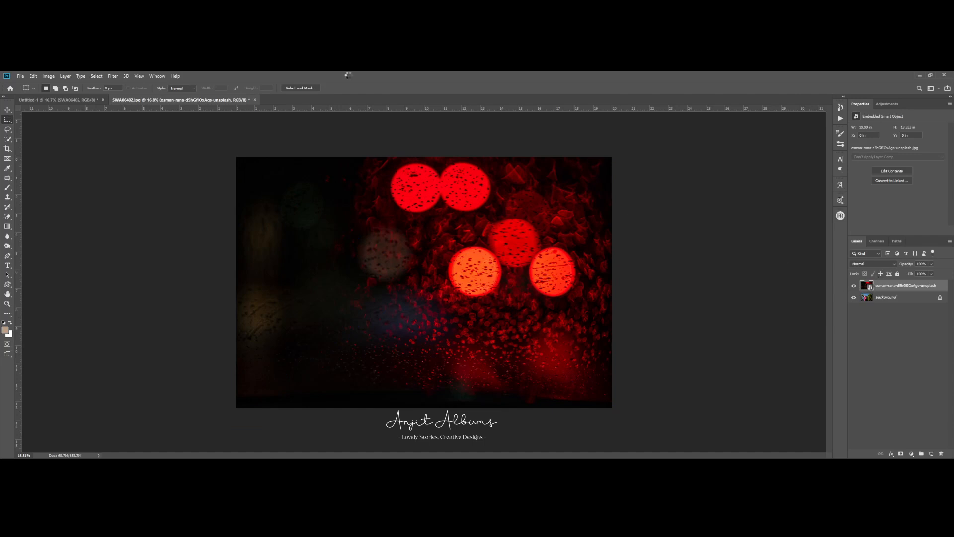
# - Adjust the bokeh image's contents with Camera Raw: highlights about -42, shadows +93, whites +65 and blacks about -37
pyautogui.hotkey('ctrl', 'shift', 'a')
pyautogui.moveTo(746, 290)
pyautogui.mouseDown()
pyautogui.moveTo(780, 290)
pyautogui.moveTo(731, 302)
pyautogui.mouseUp()
pyautogui.moveTo(746, 267); pyautogui.dragTo(728, 264)
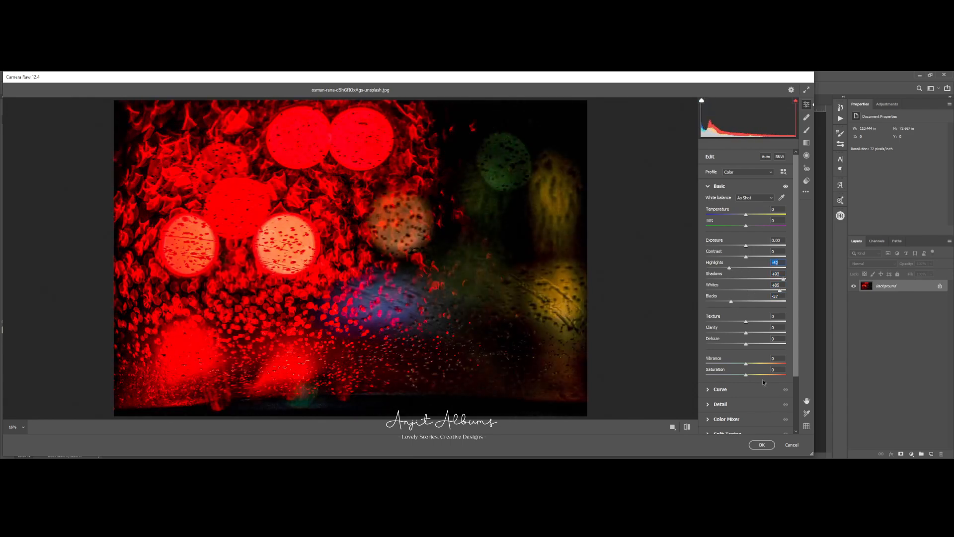
pyautogui.click(761, 444)
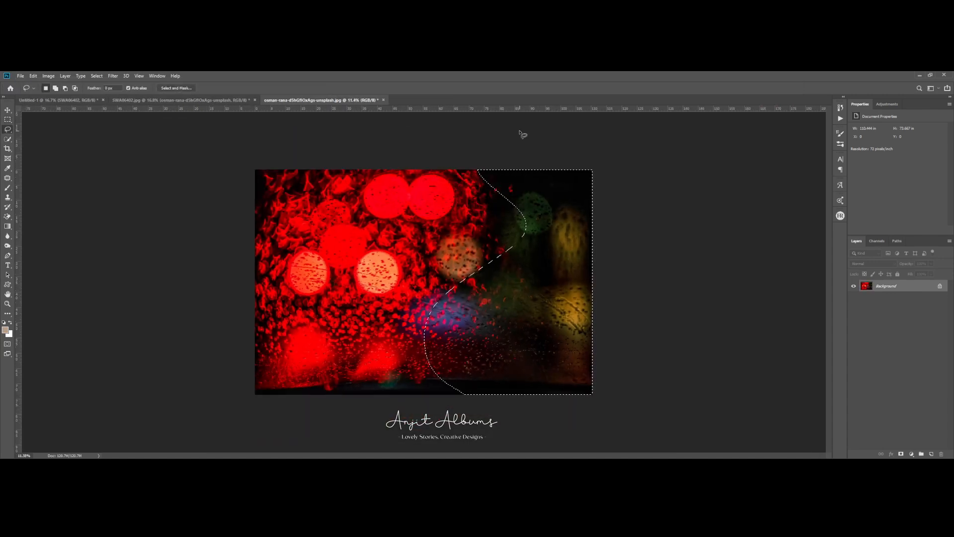
# - Save the bokeh image with its dark side desaturated and close it to update the portrait document
pyautogui.hotkey('ctrl', 's')
pyautogui.press('Return')
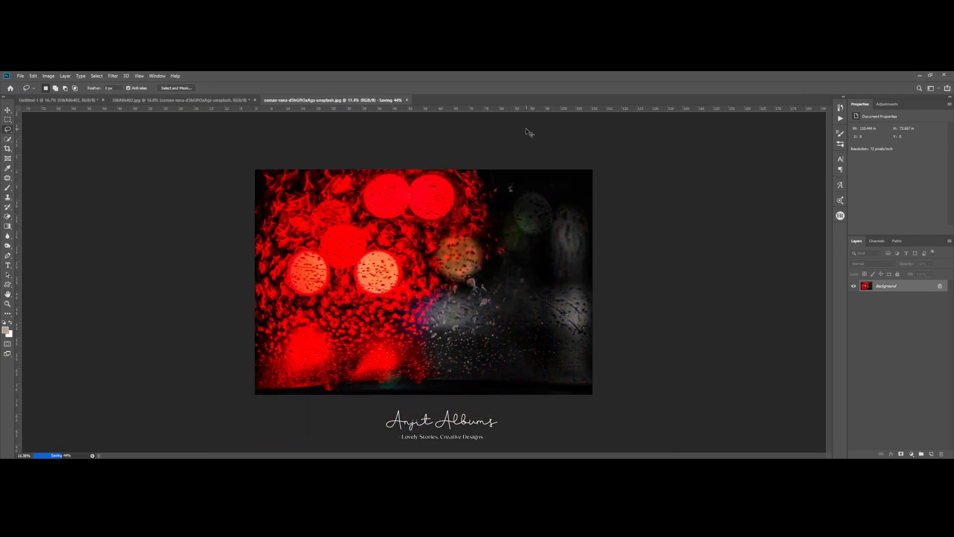
pyautogui.press('Return')
pyautogui.hotkey('ctrl', 'w')
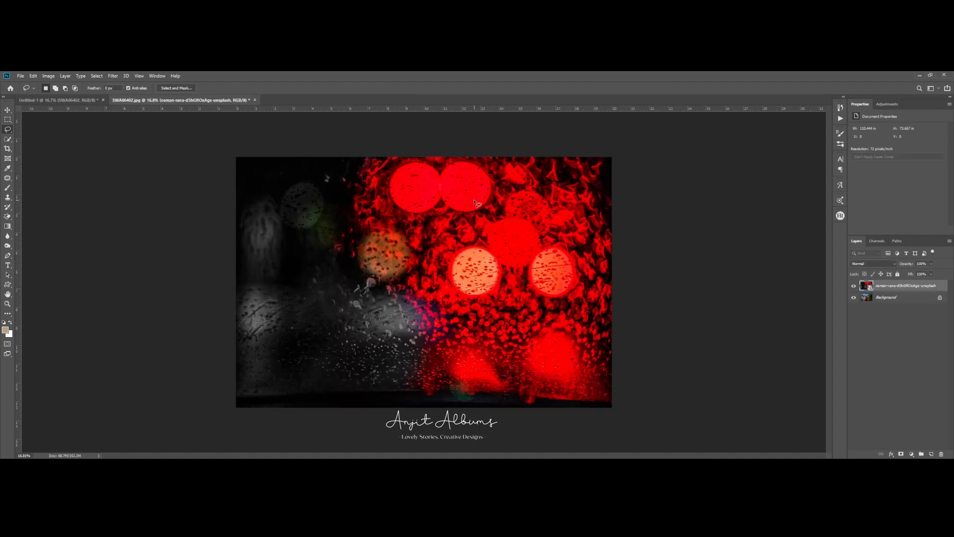
# - Set the bokeh layer's blend mode to Screen, and enlarge and shift it over the palm leaves
pyautogui.click(869, 266)
pyautogui.click(862, 327)
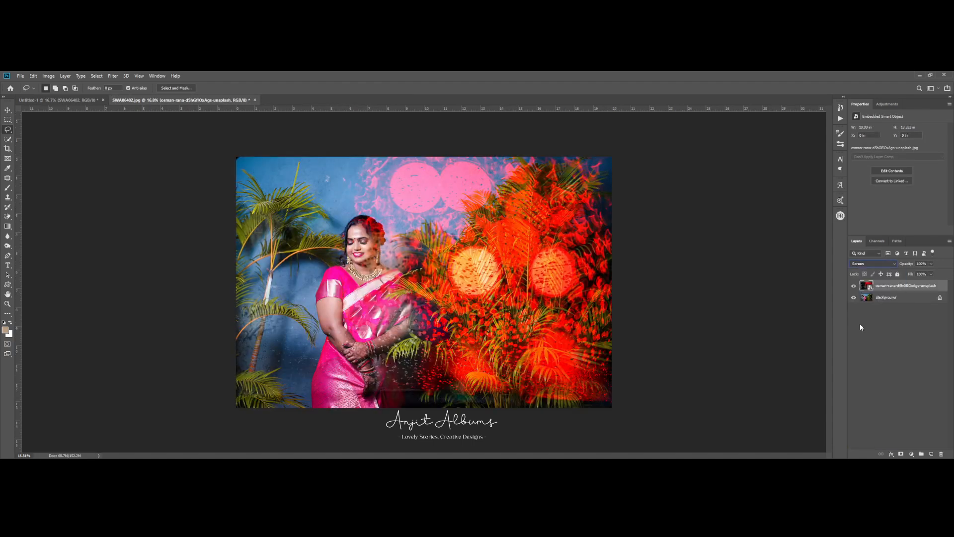
pyautogui.press('v')
pyautogui.moveTo(523, 272); pyautogui.dragTo(518, 282)
pyautogui.hotkey('ctrl', 't')
pyautogui.moveTo(608, 167); pyautogui.dragTo(636, 148)
pyautogui.moveTo(563, 250); pyautogui.dragTo(592, 236)
pyautogui.press('Return')
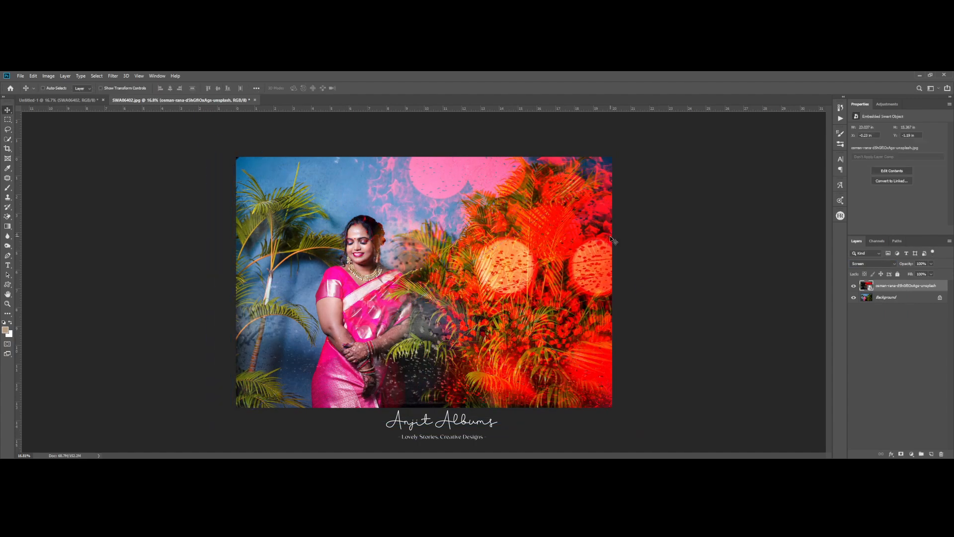
# - Rasterize the bokeh layer and apply a strong Gaussian Blur to soften its lights
pyautogui.scroll(1, 430, 296)
pyautogui.click(113, 75)
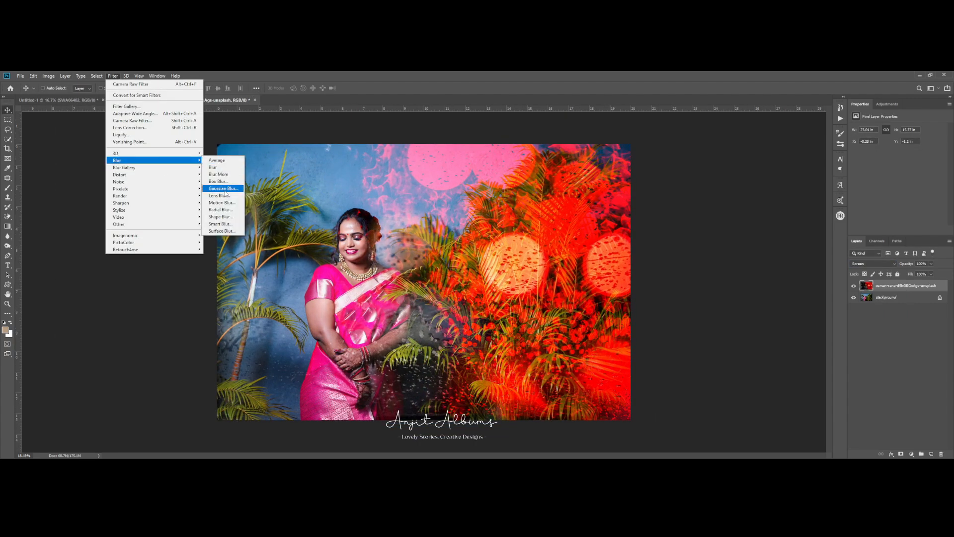
pyautogui.click(224, 189)
pyautogui.moveTo(678, 281)
pyautogui.mouseDown()
pyautogui.moveTo(649, 276)
pyautogui.moveTo(686, 280)
pyautogui.mouseUp()
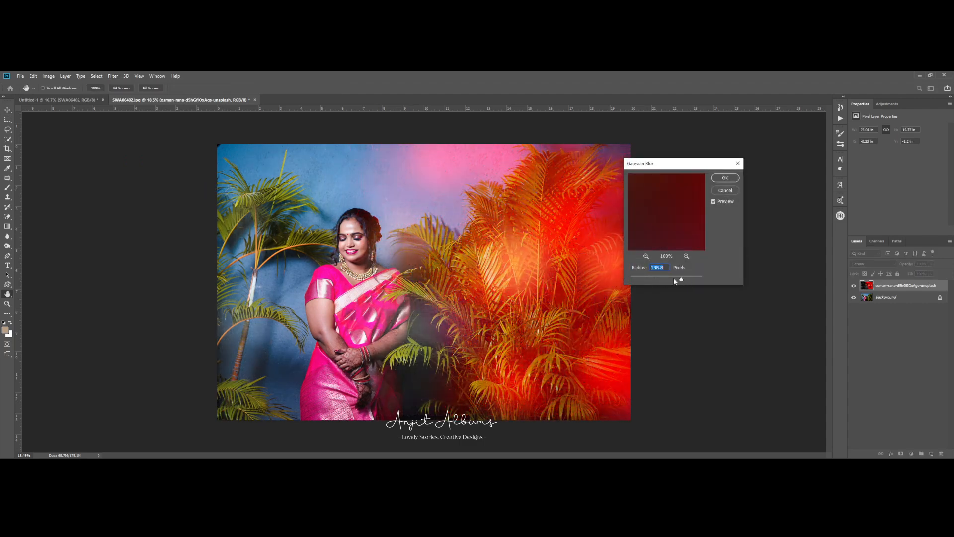
pyautogui.click(725, 177)
# - Enlarge the blurred bokeh layer and reposition it so its glow covers the palms beside the woman
pyautogui.moveTo(601, 282); pyautogui.dragTo(581, 268)
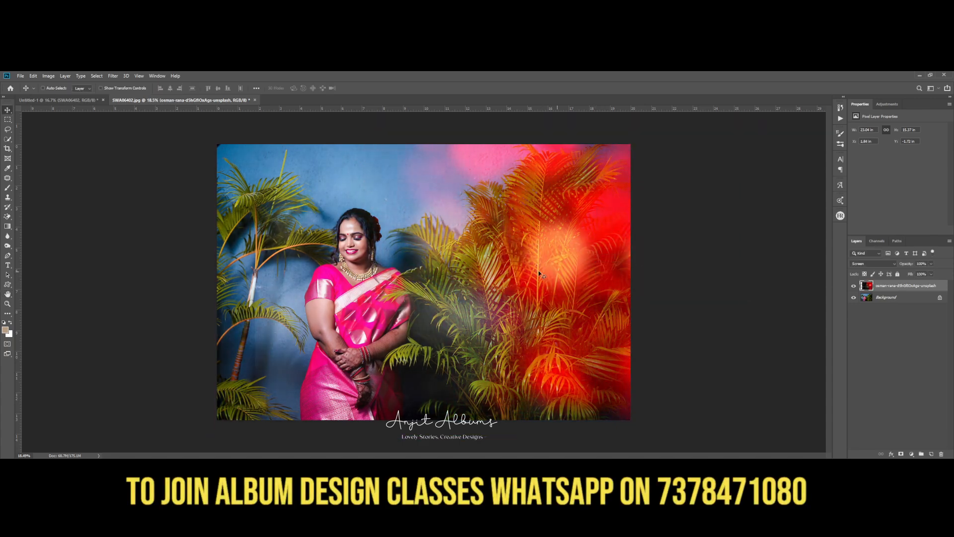
pyautogui.scroll(-2, 617, 236)
pyautogui.hotkey('ctrl', 't')
pyautogui.moveTo(641, 210); pyautogui.dragTo(622, 172)
pyautogui.moveTo(586, 229); pyautogui.dragTo(565, 244)
pyautogui.press('Return')
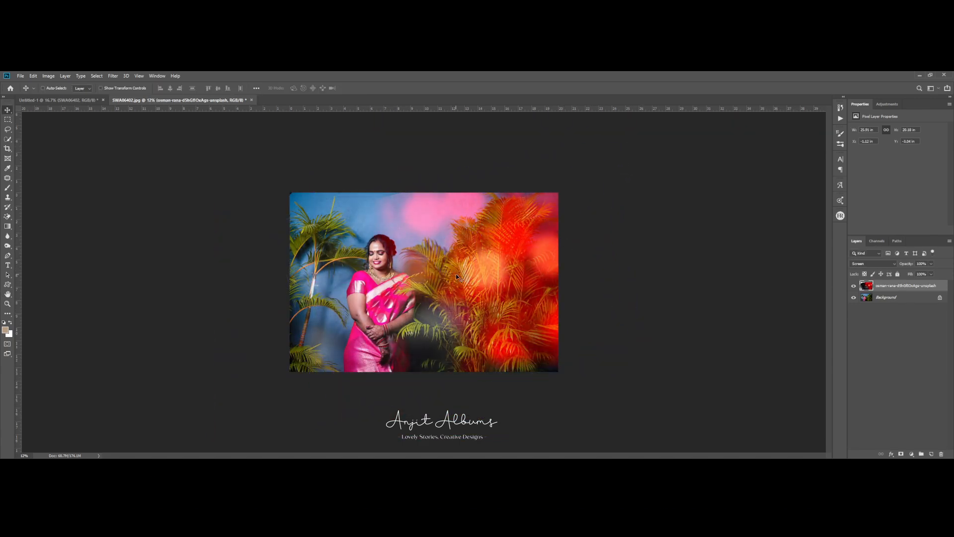
pyautogui.moveTo(458, 275); pyautogui.dragTo(465, 275)
# - Add a layer mask to the bokeh layer, paint the glow off the woman and blue wall, and nudge the layer
pyautogui.click(901, 453)
pyautogui.scroll(3, 448, 299)
pyautogui.press('b')
pyautogui.moveTo(327, 287); pyautogui.dragTo(392, 297)
pyautogui.moveTo(370, 328)
pyautogui.mouseDown()
pyautogui.moveTo(347, 224)
pyautogui.moveTo(273, 258)
pyautogui.moveTo(227, 177)
pyautogui.mouseUp()
pyautogui.press('v')
pyautogui.moveTo(553, 295); pyautogui.dragTo(534, 308)
# - Merge the bokeh layer into the portrait, save the file, and close it to return to the album spread
pyautogui.hotkey('ctrl', 'e')
pyautogui.hotkey('ctrl', 's')
pyautogui.press('Return')
pyautogui.hotkey('ctrl', 'w')
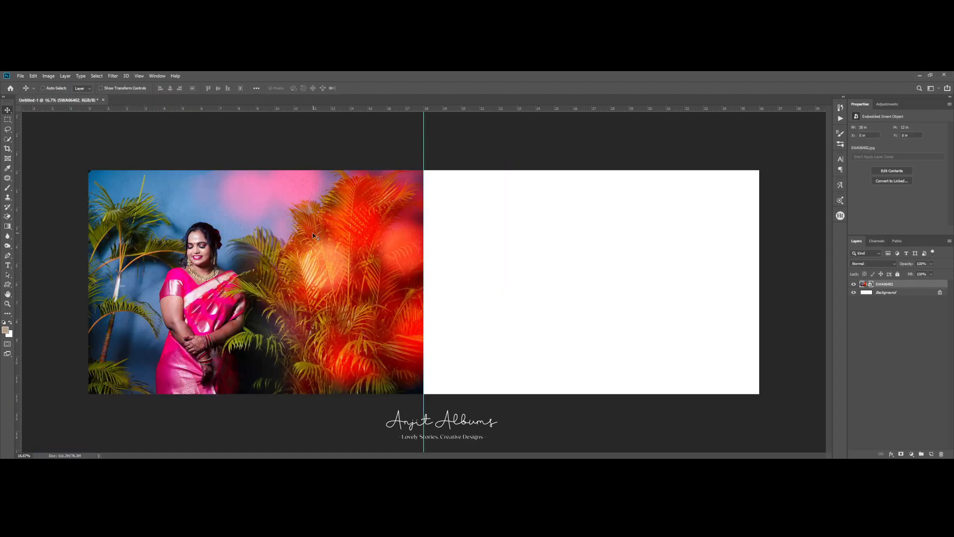
# - Scale up the portrait on the album spread's left page and shift it slightly to the left
pyautogui.scroll(1, 286, 303)
pyautogui.hscroll(-3, 318, 358)
pyautogui.hotkey('ctrl', '0')
pyautogui.hotkey('ctrl', 't')
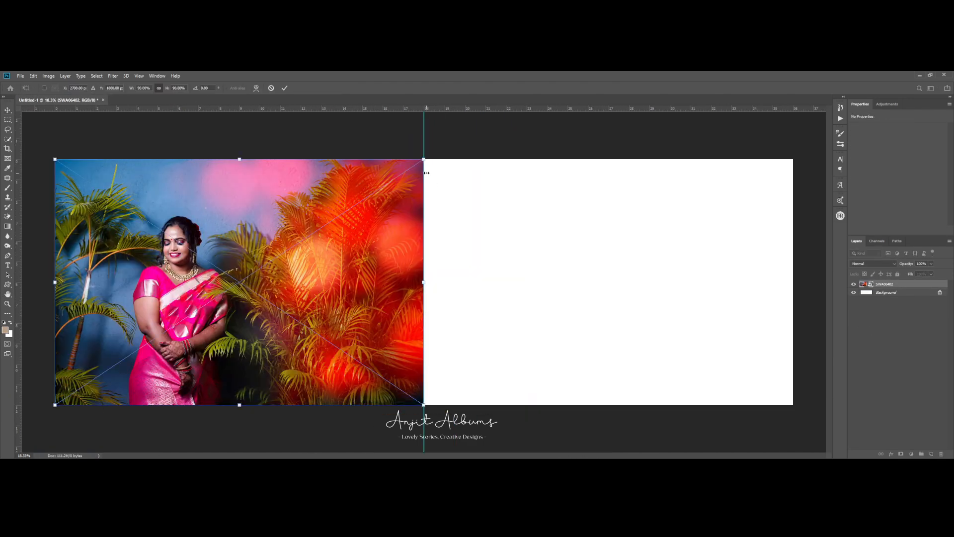
pyautogui.moveTo(424, 159); pyautogui.dragTo(443, 149)
pyautogui.moveTo(383, 247); pyautogui.dragTo(365, 244)
pyautogui.press('Return')
# - Draw a black rectangle about 1240 by 900 px beside the woman on the left page
pyautogui.scroll(2, 129, 341)
pyautogui.hscroll(-3, 129, 341)
pyautogui.click(932, 454)
pyautogui.moveTo(344, 201); pyautogui.dragTo(429, 255)
pyautogui.moveTo(8, 285); pyautogui.dragTo(35, 283)
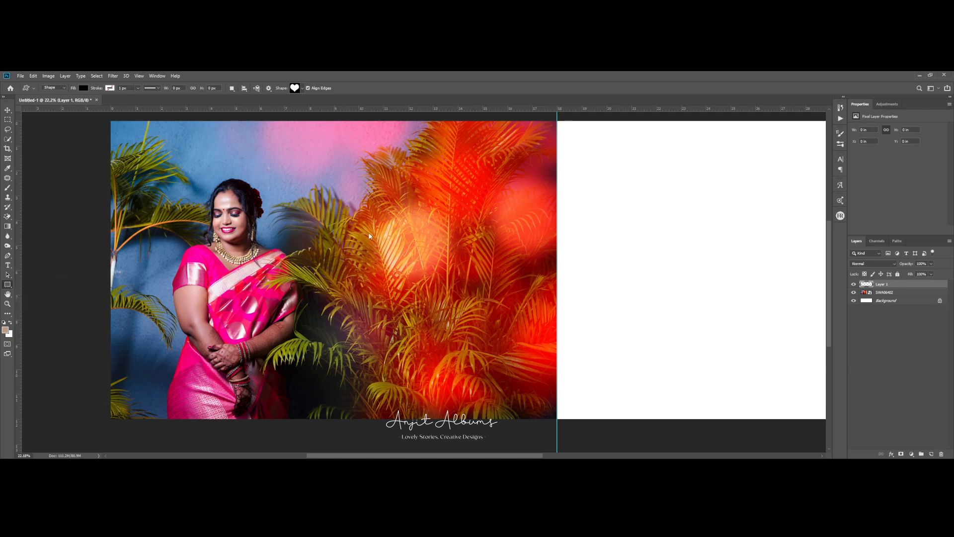
pyautogui.click(7, 110)
pyautogui.moveTo(391, 269)
pyautogui.mouseDown()
pyautogui.moveTo(374, 268)
pyautogui.moveTo(404, 260)
pyautogui.moveTo(431, 270)
pyautogui.moveTo(382, 256)
pyautogui.mouseUp()
pyautogui.hotkey('ctrl', 't')
pyautogui.press('Return')
# - Give the rectangle a thin white Stroke layer effect
pyautogui.click(869, 153)
pyautogui.click(892, 448)
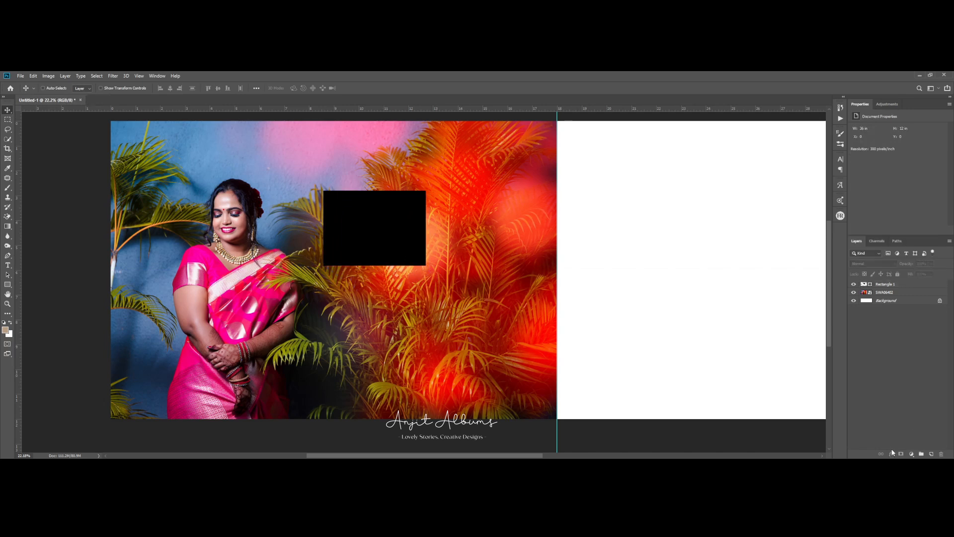
pyautogui.click(880, 285)
pyautogui.click(893, 453)
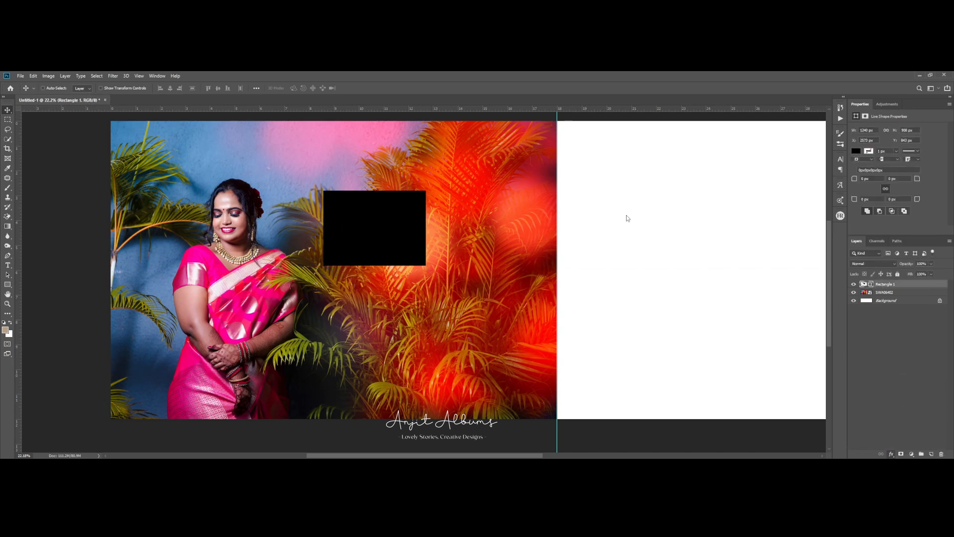
pyautogui.moveTo(797, 223); pyautogui.dragTo(795, 223)
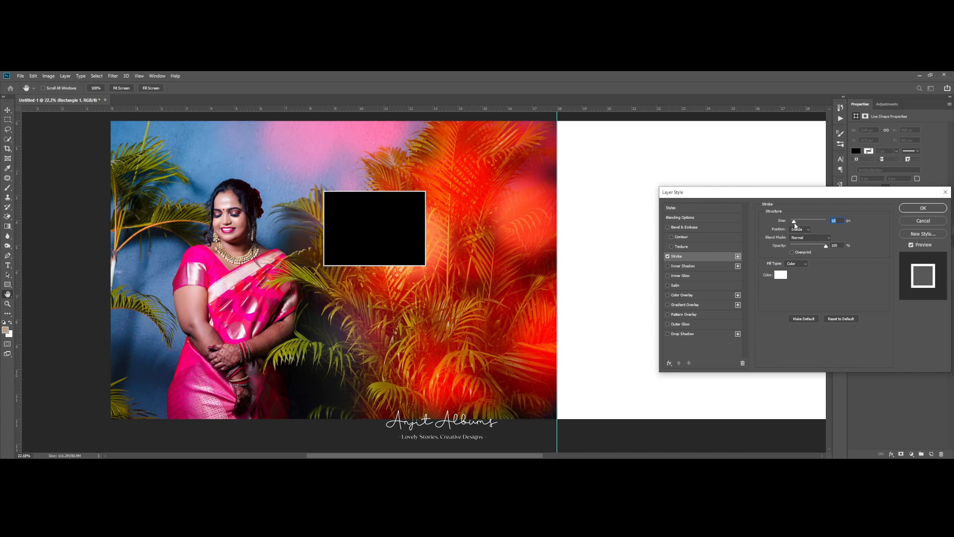
pyautogui.press('Return')
pyautogui.press('v')
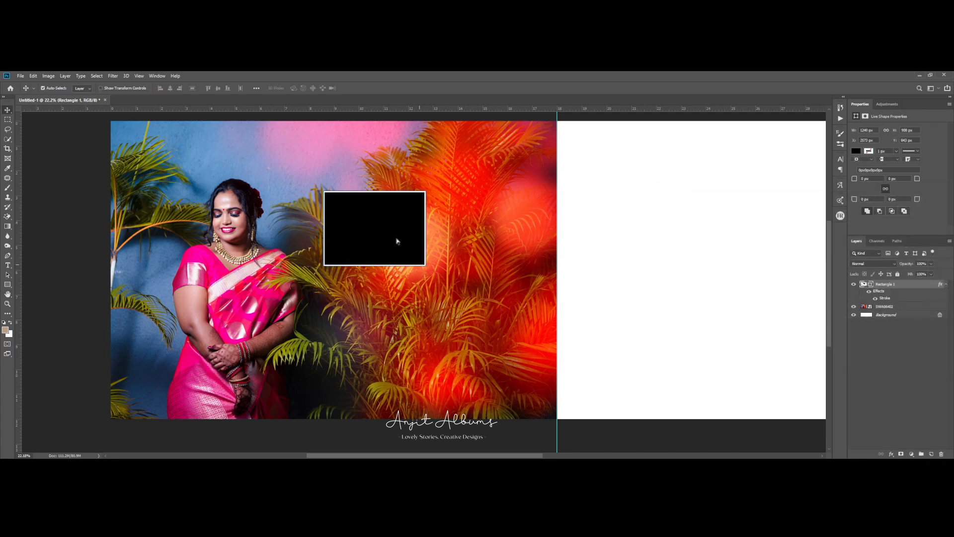
# - Duplicate the rectangle diagonally down to the right so the two frames meet exactly at their corners
pyautogui.moveTo(403, 247); pyautogui.dragTo(499, 318)
pyautogui.scroll(5, 445, 284)
pyautogui.moveTo(474, 289)
pyautogui.mouseDown()
pyautogui.moveTo(463, 284)
pyautogui.moveTo(469, 297)
pyautogui.moveTo(463, 292)
pyautogui.mouseUp()
pyautogui.scroll(3, 431, 215)
pyautogui.scroll(3, 436, 259)
pyautogui.scroll(-8, 383, 246)
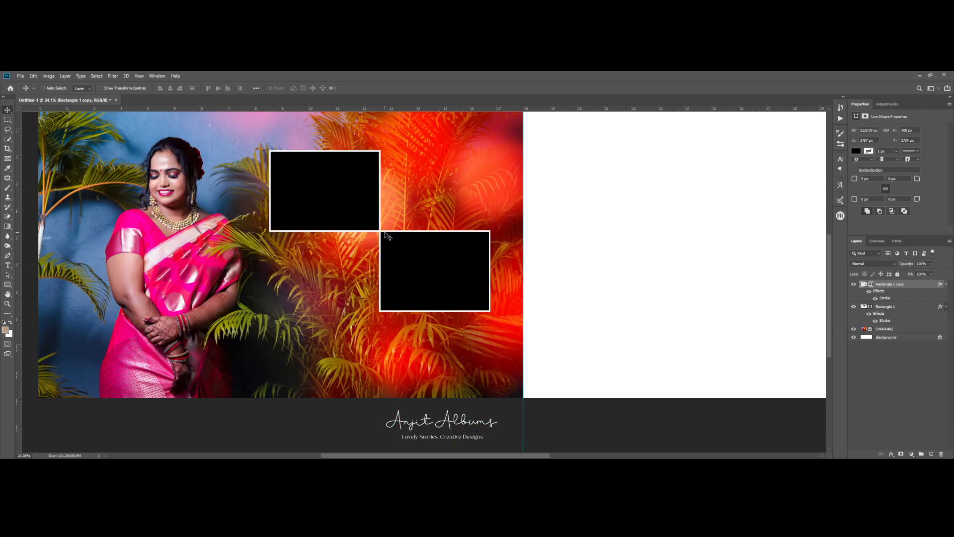
# - Stretch the lower rectangle downward into a tall portrait frame
pyautogui.scroll(-1, 388, 236)
pyautogui.hotkey('ctrl', 't')
pyautogui.moveTo(351, 344); pyautogui.dragTo(352, 396)
pyautogui.press('Return')
# - Move both frames slightly up and scale them down together, making each about 1109 px wide
pyautogui.moveTo(316, 304); pyautogui.dragTo(316, 293)
pyautogui.hotkey('ctrl', 't')
pyautogui.moveTo(397, 200); pyautogui.dragTo(392, 210)
pyautogui.press('Return')
pyautogui.scroll(-1, 394, 225)
# - Duplicate the tall frame sideways so it sits directly beneath the small frame with edges touching
pyautogui.rightClick(340, 304)
pyautogui.click(349, 309)
pyautogui.scroll(1, 317, 292)
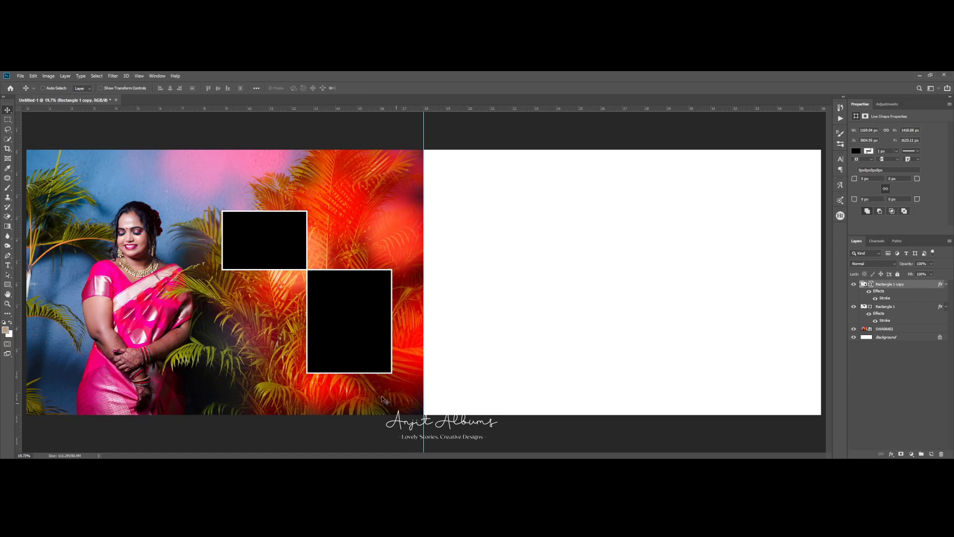
pyautogui.scroll(4, 324, 380)
pyautogui.moveTo(323, 290); pyautogui.dragTo(336, 304)
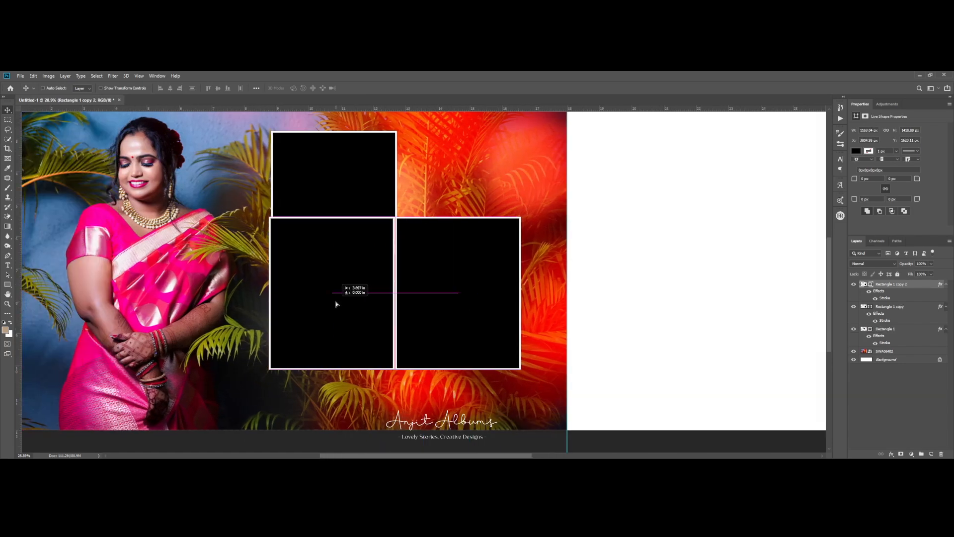
pyautogui.scroll(3, 300, 251)
pyautogui.scroll(-2, 300, 251)
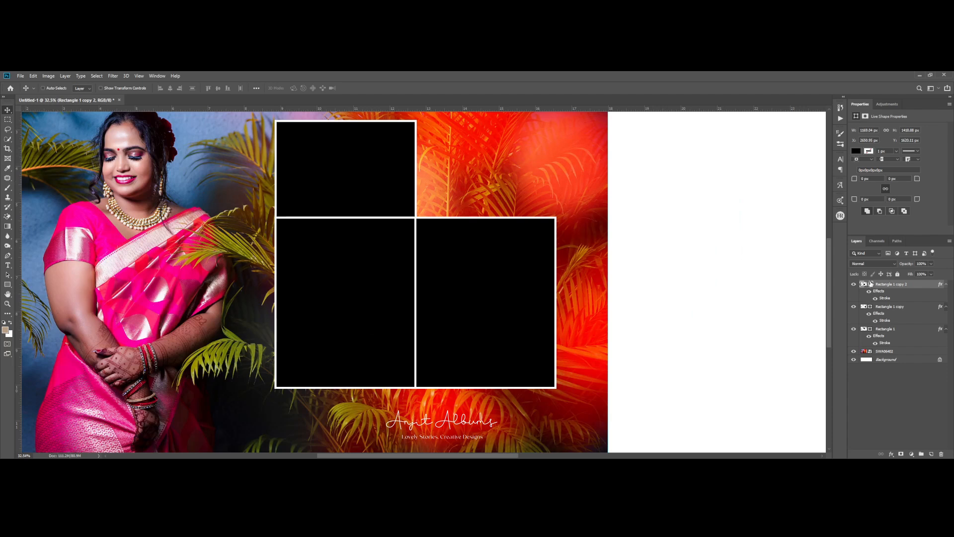
# - Fill the new tall frame with white and lower its opacity to about 22%
pyautogui.doubleClick(864, 285)
pyautogui.click(645, 200)
pyautogui.press('Return')
pyautogui.moveTo(908, 274)
pyautogui.mouseDown()
pyautogui.moveTo(900, 274)
pyautogui.moveTo(910, 273)
pyautogui.mouseUp()
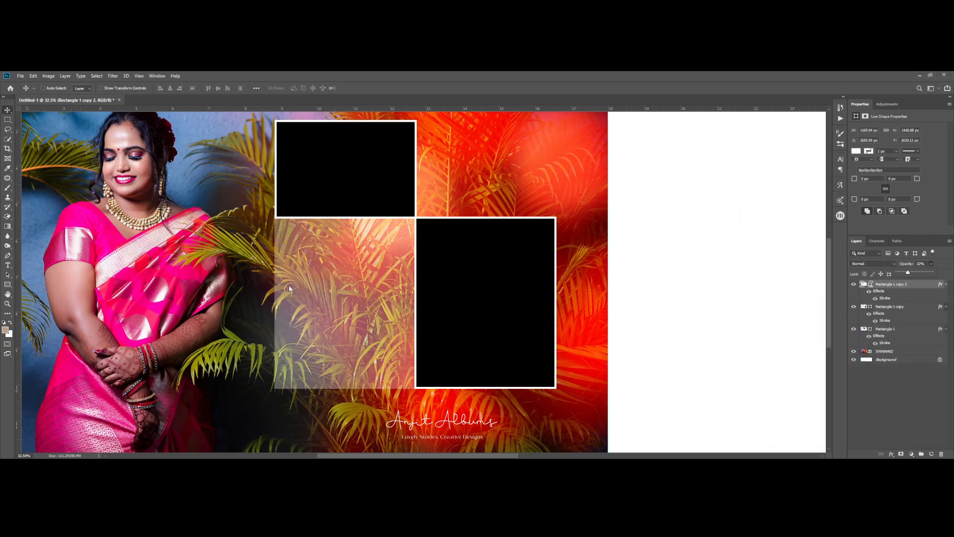
pyautogui.scroll(-3, 288, 285)
# - Place photo SWA06362.jpg above the small black frame's layer and clip it to that frame
pyautogui.rightClick(335, 203)
pyautogui.click(345, 208)
pyautogui.moveTo(763, 456)
pyautogui.rightClick(296, 200)
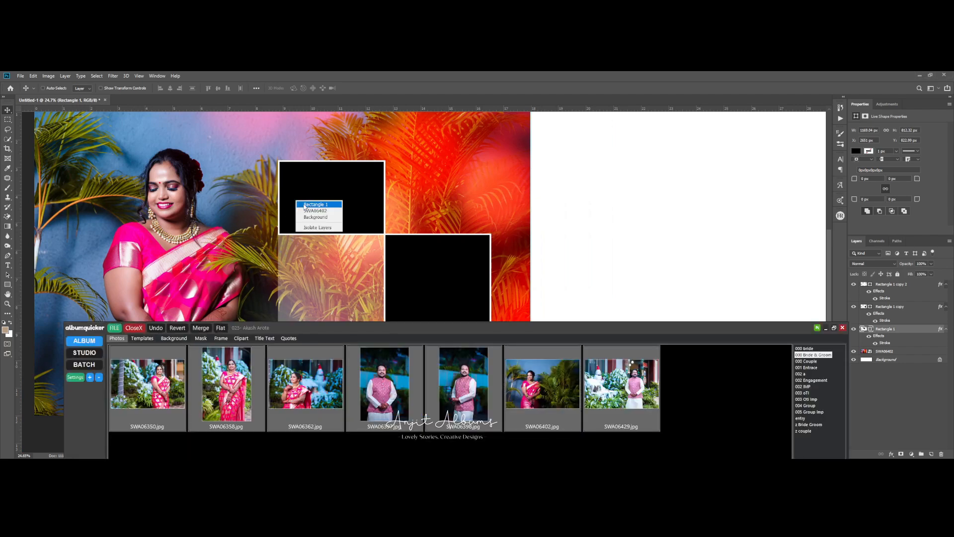
pyautogui.click(312, 206)
pyautogui.moveTo(305, 387); pyautogui.dragTo(303, 158)
pyautogui.press('Return')
pyautogui.hotkey('ctrl', 'alt', 'g')
# - Scale and position the clipped photo so the seated woman fills the small frame
pyautogui.moveTo(436, 294); pyautogui.dragTo(410, 202)
pyautogui.hotkey('ctrl', 't')
pyautogui.moveTo(654, 338); pyautogui.dragTo(422, 216)
pyautogui.press('Return')
pyautogui.scroll(4, 285, 178)
pyautogui.moveTo(356, 200); pyautogui.dragTo(361, 200)
# - Select the tall black frame and extend its upper edge upward past the small frame's bottom
pyautogui.scroll(-3, 361, 200)
pyautogui.keyDown('ctrl'); pyautogui.click(447, 331); pyautogui.keyUp('ctrl')
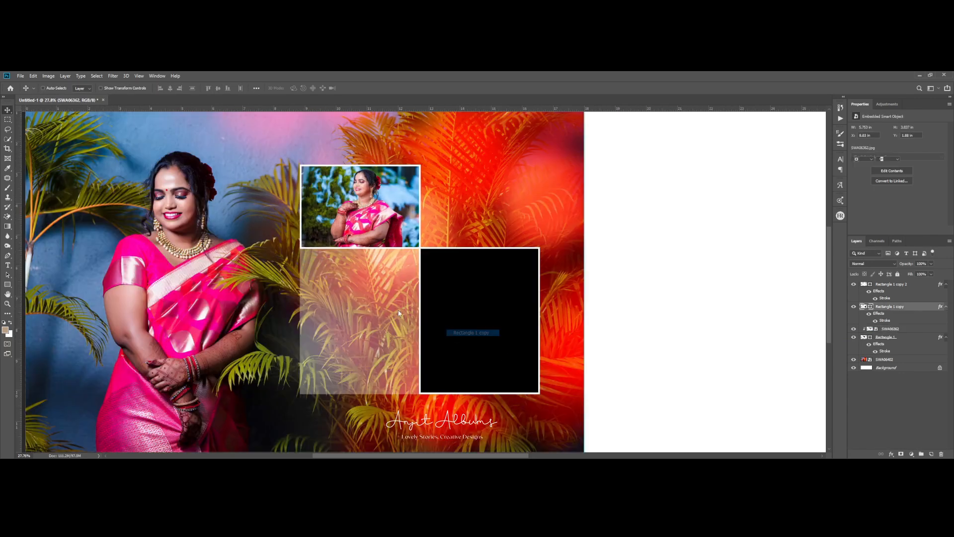
pyautogui.scroll(-2, 397, 381)
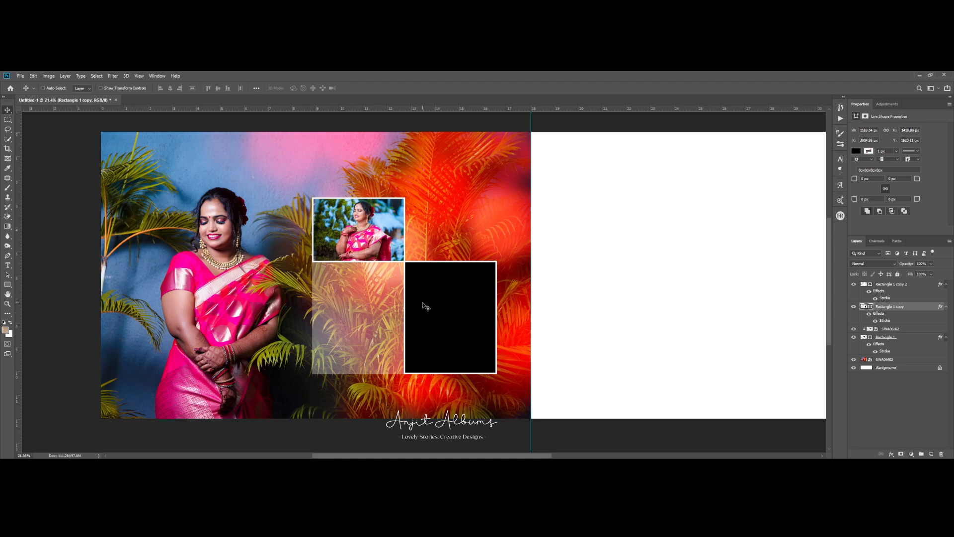
pyautogui.hotkey('ctrl', 't')
pyautogui.moveTo(450, 262); pyautogui.dragTo(450, 236)
pyautogui.press('Return')
# - Place photo SWA06358.jpg above the tall black frame's layer and clip it to that frame
pyautogui.click(442, 464)
pyautogui.moveTo(227, 390); pyautogui.dragTo(854, 339)
pyautogui.press('Return')
pyautogui.hotkey('ctrl', 'alt', 'g')
# - Scale down and position the clipped photo so the standing woman fits within the tall frame
pyautogui.moveTo(711, 338); pyautogui.dragTo(671, 359)
pyautogui.hotkey('ctrl', 't')
pyautogui.moveTo(520, 153); pyautogui.dragTo(479, 215)
pyautogui.moveTo(468, 283); pyautogui.dragTo(489, 286)
pyautogui.moveTo(500, 221); pyautogui.dragTo(501, 214)
pyautogui.hotkey('ctrl', 't')
pyautogui.press('Return')
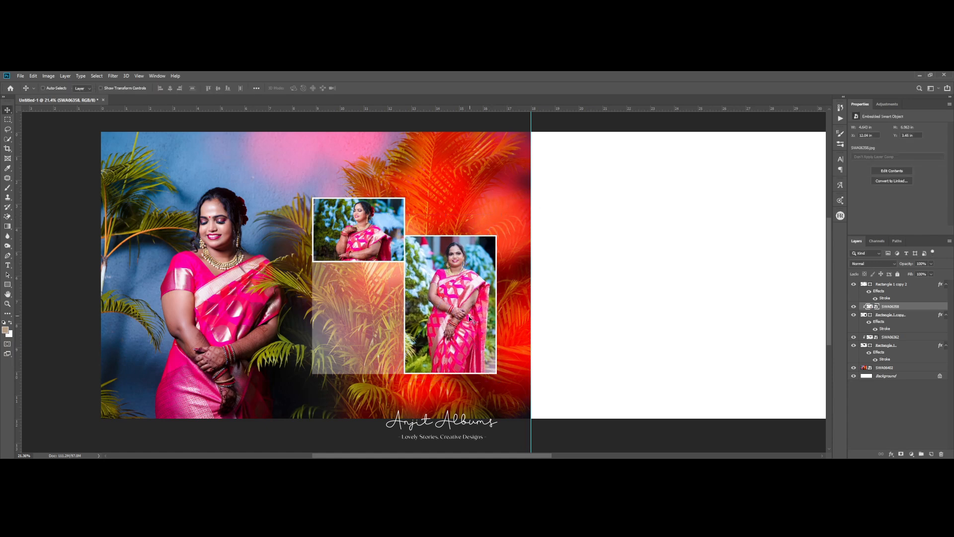
# - Open the tall frame's photo for editing, retouch the woman's face within a rectangular selection around her head, and fade the filter effect
pyautogui.doubleClick(871, 306)
pyautogui.press('m')
pyautogui.scroll(17, 440, 199)
pyautogui.moveTo(355, 138); pyautogui.dragTo(594, 431)
pyautogui.press('l')
pyautogui.scroll(1, 467, 180)
pyautogui.scroll(3, 467, 180)
pyautogui.moveTo(459, 247); pyautogui.dragTo(461, 249)
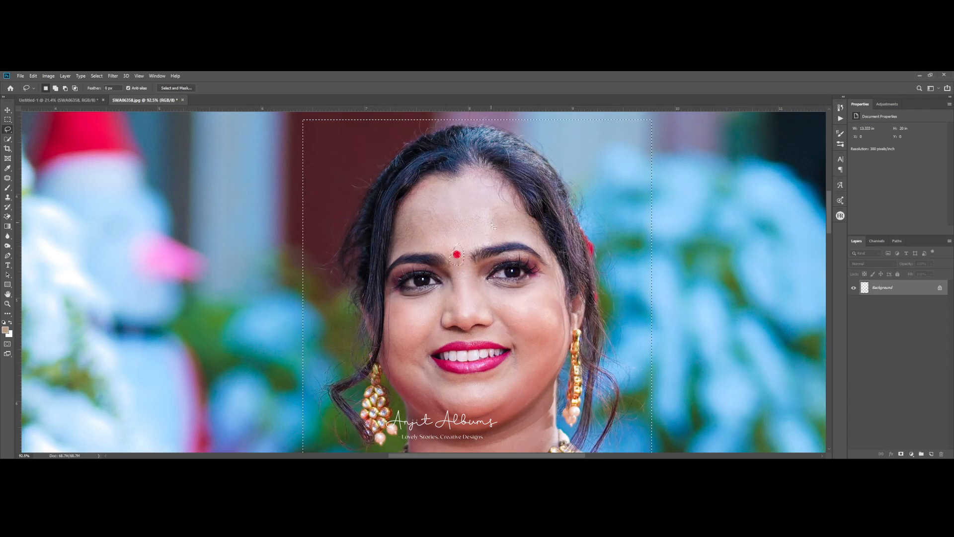
pyautogui.hotkey('ctrl', 'shift', 'f')
pyautogui.click(459, 200)
pyautogui.press('Return')
pyautogui.hotkey('ctrl', 'd')
# - Lasso the woman's arms and hands, fade the retouching filter inside the selection, and deselect
pyautogui.scroll(-4, 445, 213)
pyautogui.scroll(-5, 446, 212)
pyautogui.scroll(3, 387, 193)
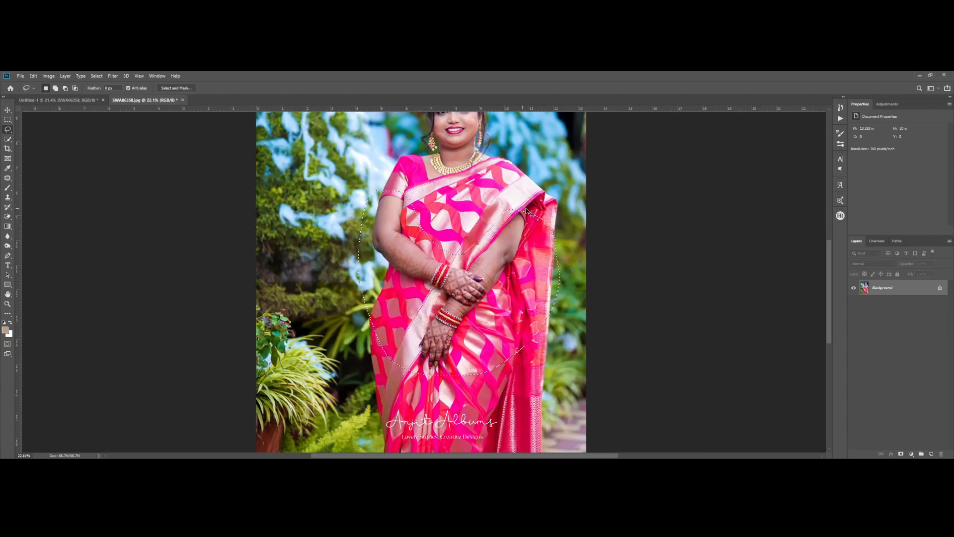
pyautogui.hotkey('ctrl', 'shift', 'f')
pyautogui.click(508, 193)
pyautogui.scroll(-4, 455, 214)
pyautogui.hotkey('ctrl', 'd')
# - Save the retouched photo as a Progressive JPEG at Maximum quality 12 and return to the album spread
pyautogui.hotkey('ctrl', 's')
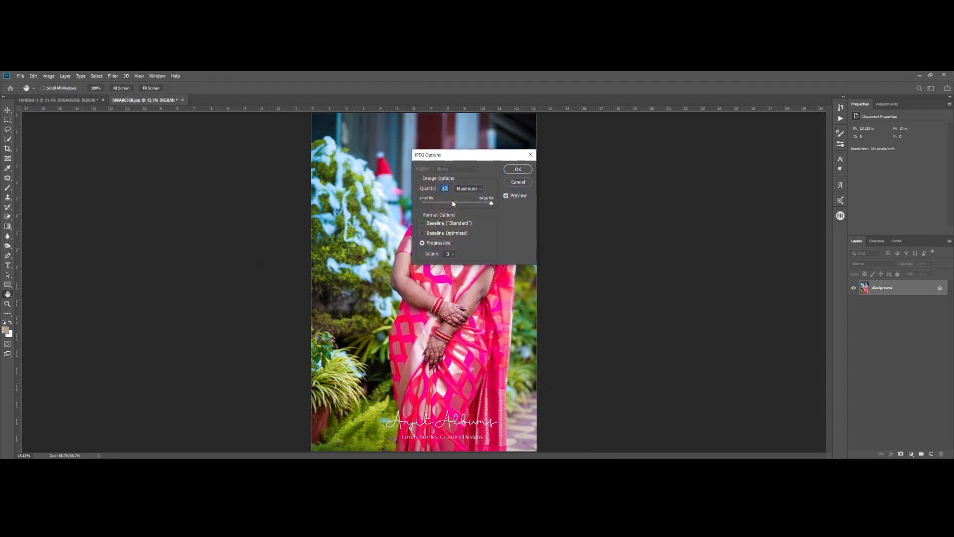
pyautogui.press('Return')
pyautogui.scroll(-3, 455, 215)
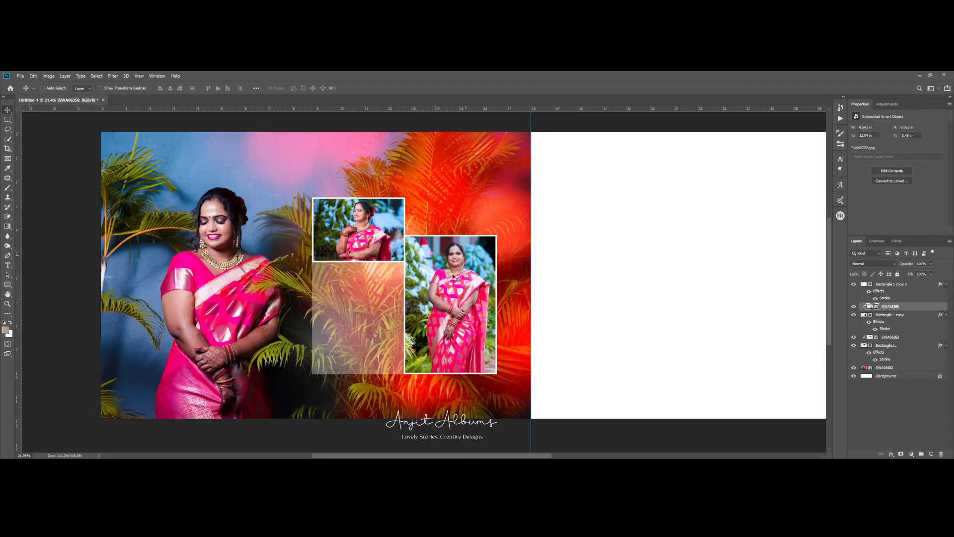
# - Change the fill of the translucent panel below the small frame to a muted red
pyautogui.scroll(1, 468, 214)
pyautogui.click(872, 286)
pyautogui.doubleClick(864, 284)
pyautogui.moveTo(786, 328); pyautogui.dragTo(800, 344)
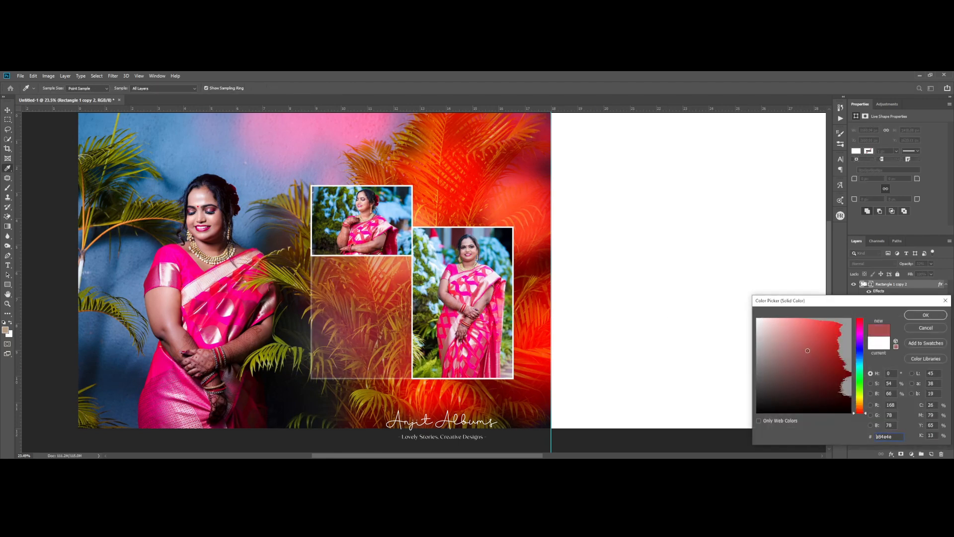
pyautogui.press('Return')
# - Hide the red panel's stroke effect and set its opacity to 60%
pyautogui.click(875, 297)
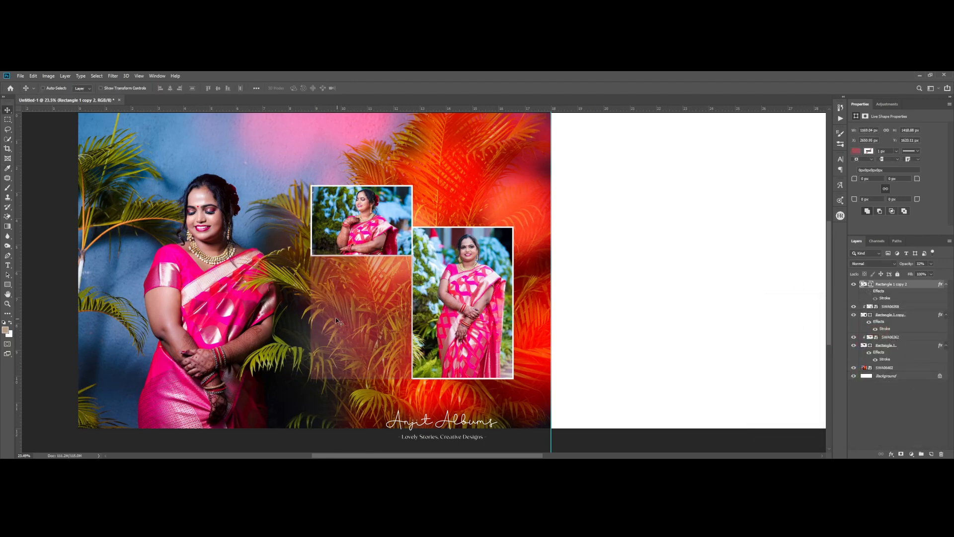
pyautogui.scroll(1, 318, 304)
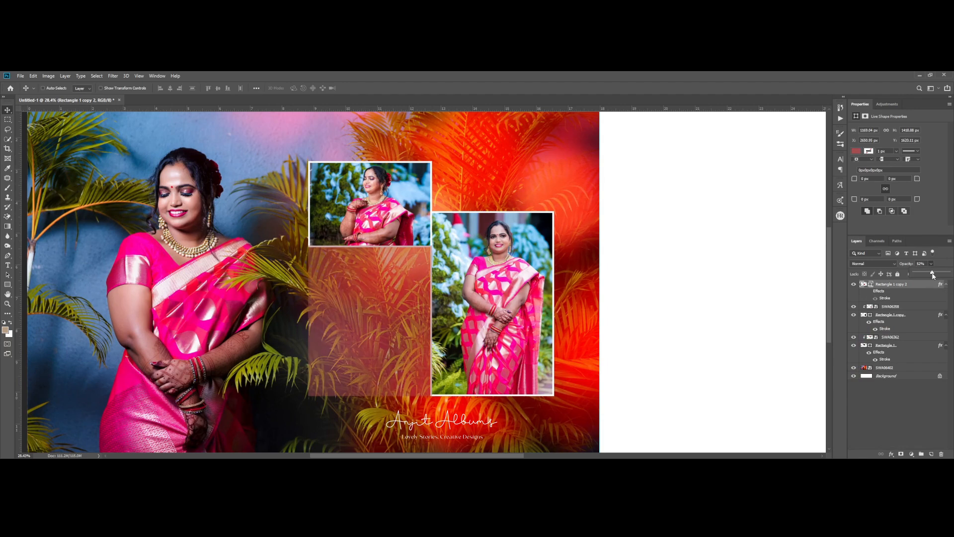
pyautogui.scroll(-1, 348, 317)
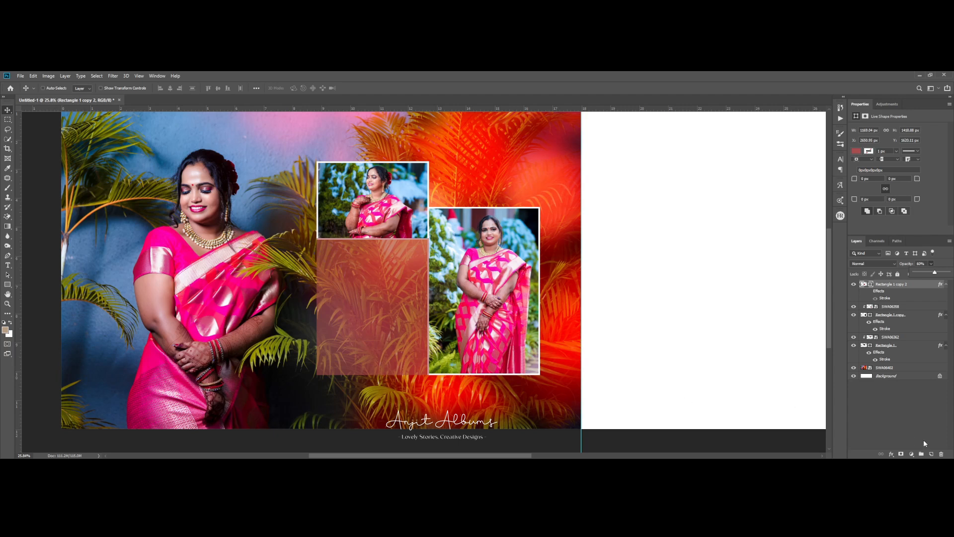
# - Add the text "Bride" on a new layer over the red panel and color it white (ffffff)
pyautogui.click(931, 454)
pyautogui.scroll(4, 345, 313)
pyautogui.press('t')
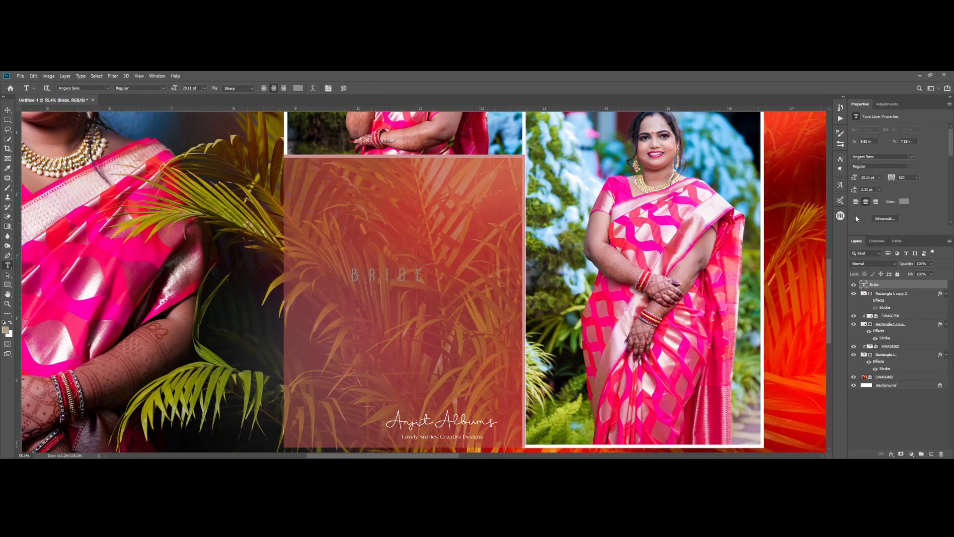
pyautogui.click(905, 201)
pyautogui.write('ffffff')
pyautogui.press('Return')
# - Set the "Bride" text's tracking to 0 and its size to 35.11 pt
pyautogui.click(904, 177)
pyautogui.press('v')
pyautogui.moveTo(854, 177); pyautogui.dragTo(862, 177)
# - Duplicate the "Bride" text directly below the original and replace the copy's wording with the bride's name
pyautogui.moveTo(397, 271); pyautogui.dragTo(414, 307)
pyautogui.click(886, 217)
pyautogui.scroll(-3, 420, 281)
pyautogui.press('t')
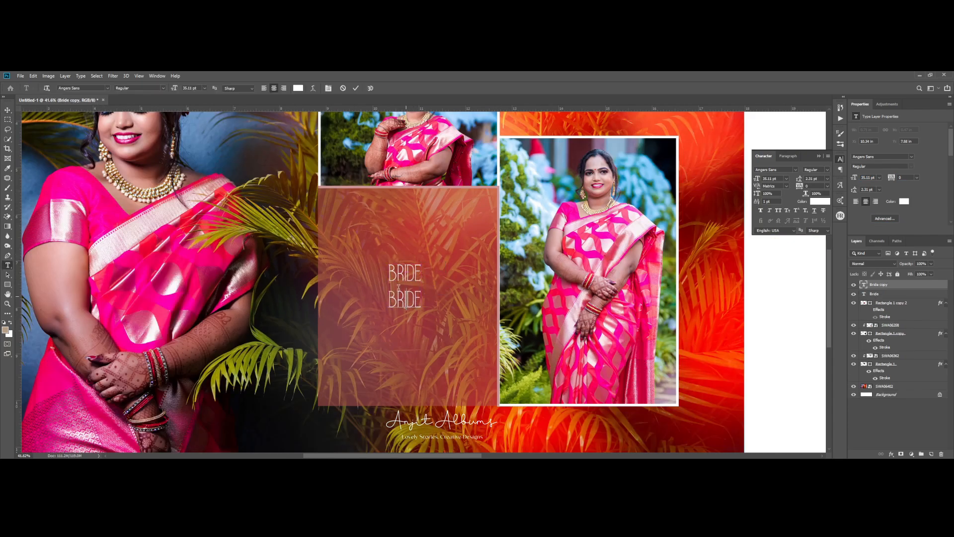
pyautogui.doubleClick(400, 299)
pyautogui.scroll(3, 400, 287)
pyautogui.click(399, 287)
pyautogui.write('NILAKSHI')
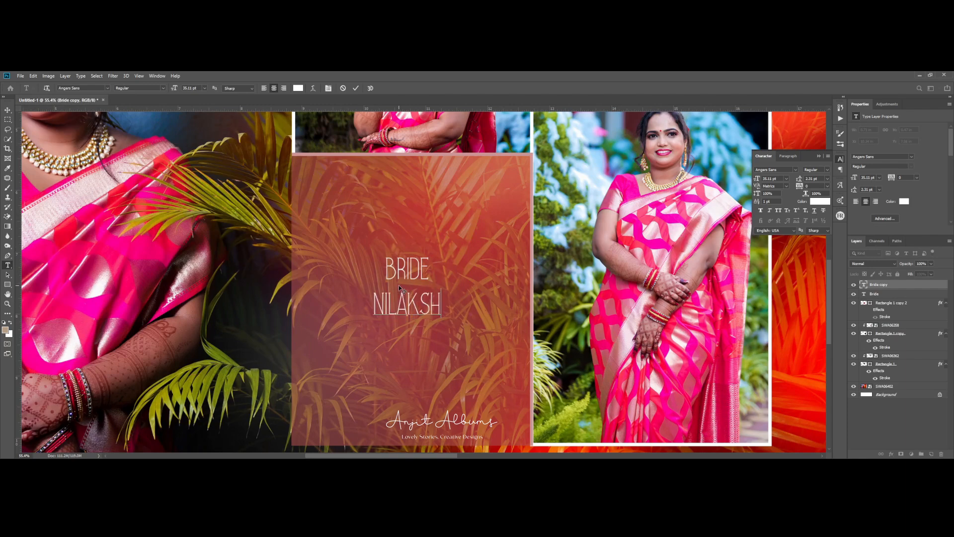
pyautogui.hotkey('ctrl', 'Return')
pyautogui.scroll(-4, 430, 287)
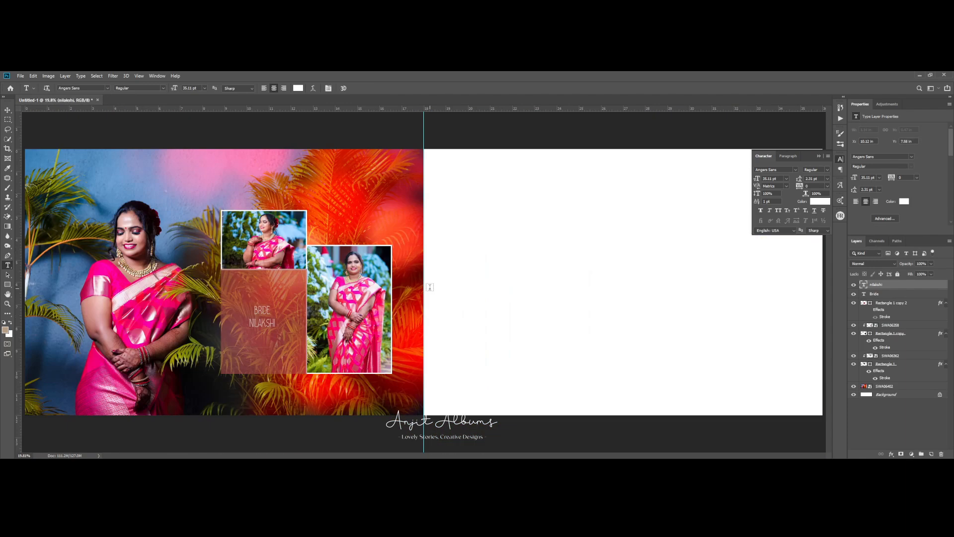
# - Change the name text's font to the script typeface Purple Orchid Personal Use
pyautogui.press('v')
pyautogui.scroll(4, 263, 321)
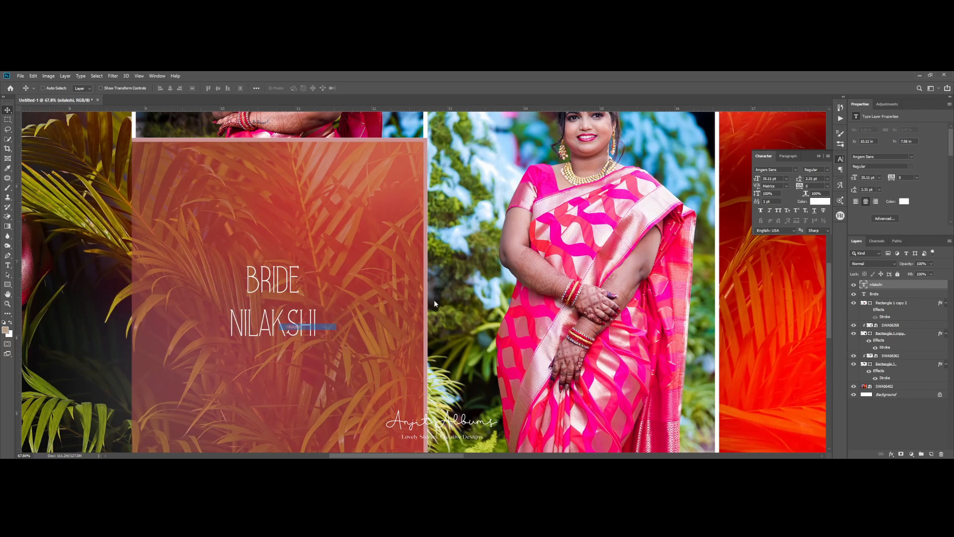
pyautogui.click(912, 157)
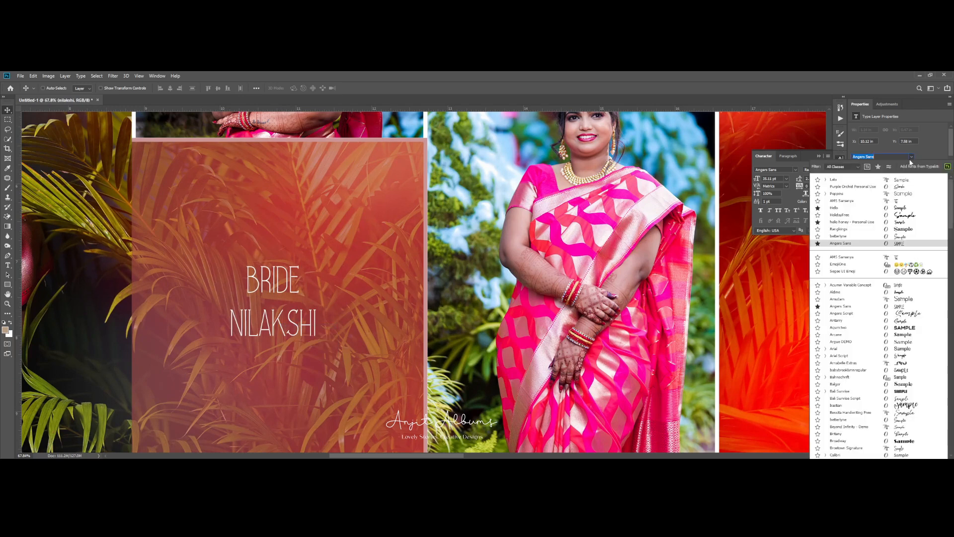
pyautogui.click(900, 187)
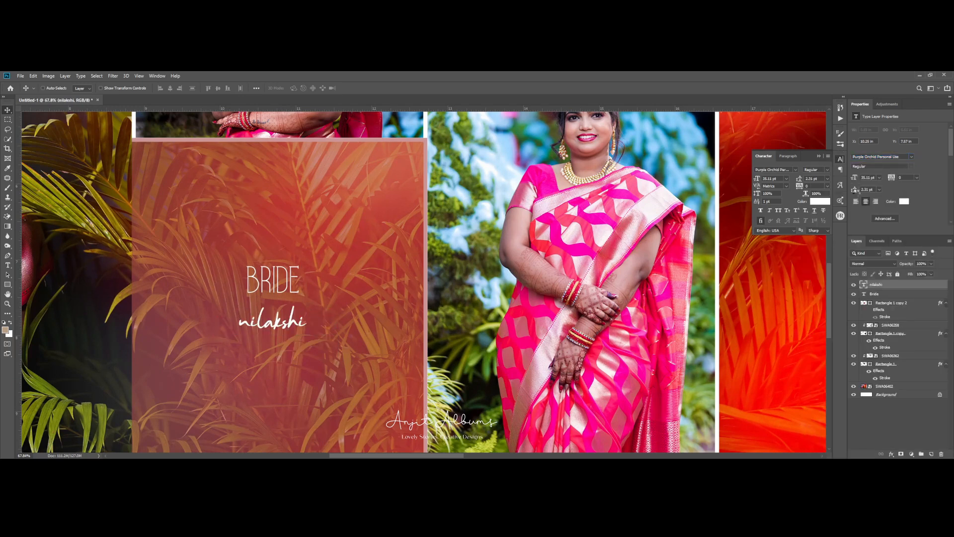
pyautogui.click(778, 211)
pyautogui.click(779, 211)
# - Enlarge the name text to 70.11 pt and position it beneath the word "Bride"
pyautogui.moveTo(854, 178); pyautogui.dragTo(866, 178)
pyautogui.click(820, 156)
pyautogui.moveTo(302, 326)
pyautogui.mouseDown()
pyautogui.moveTo(303, 356)
pyautogui.moveTo(303, 330)
pyautogui.mouseUp()
pyautogui.scroll(-5, 313, 328)
# - Reduce the size of the "Bride" text and reposition both text lines so they sit centred on the red panel
pyautogui.scroll(9, 297, 334)
pyautogui.rightClick(305, 276)
pyautogui.click(316, 281)
pyautogui.moveTo(855, 180); pyautogui.dragTo(851, 180)
pyautogui.moveTo(327, 281); pyautogui.dragTo(334, 281)
pyautogui.rightClick(314, 337)
pyautogui.click(324, 341)
pyautogui.moveTo(325, 340); pyautogui.dragTo(337, 340)
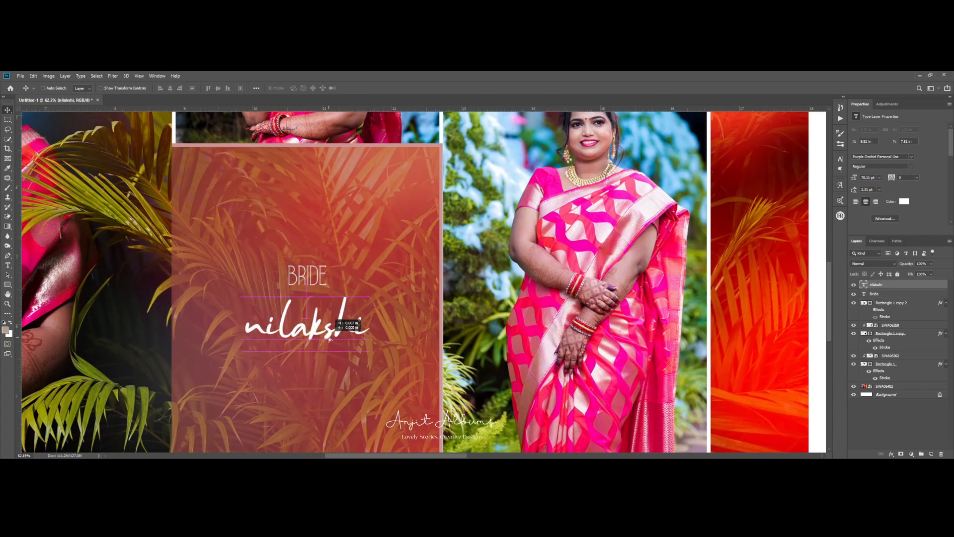
pyautogui.scroll(-7, 288, 319)
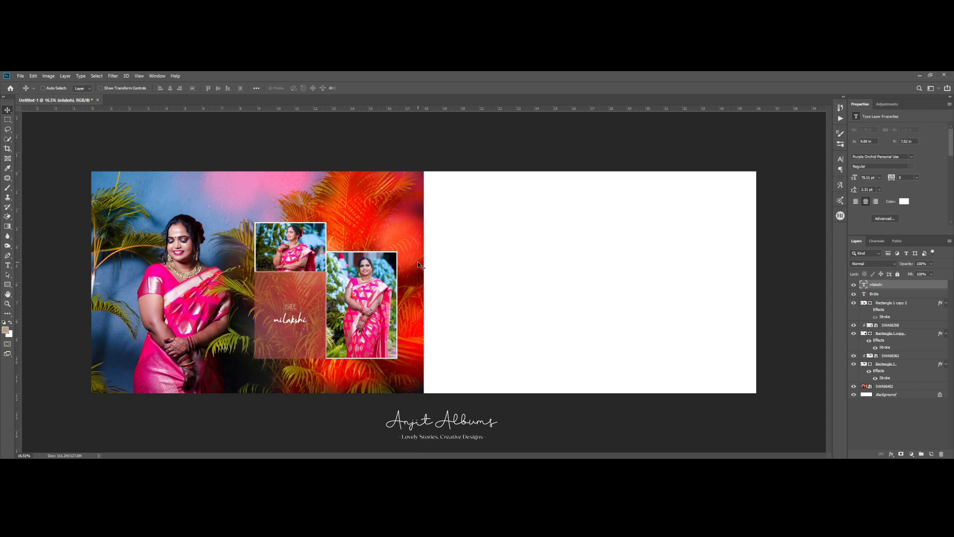
# - Duplicate the red panel and lower the copy's upper edge slightly to meet the small frame's border
pyautogui.scroll(1, 419, 265)
pyautogui.hotkey('ctrl', 'j')
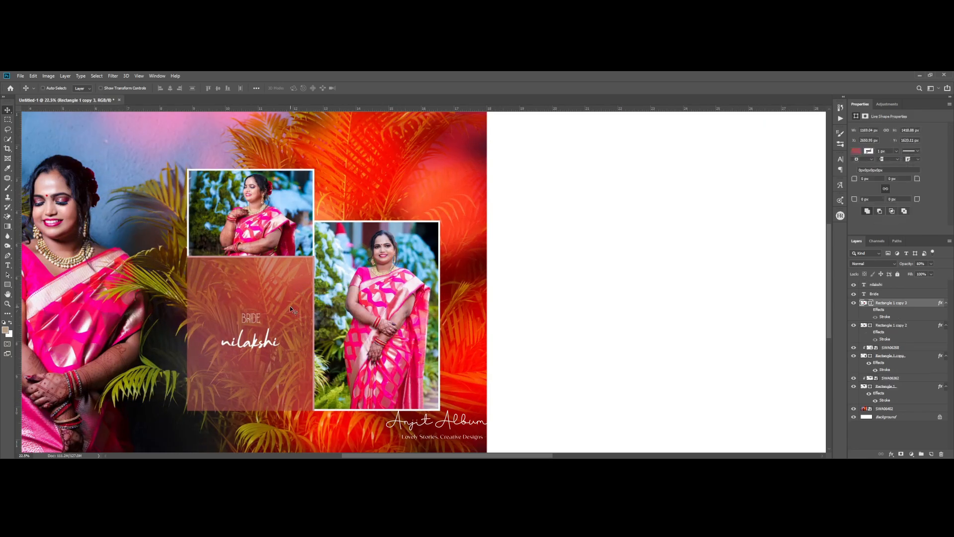
pyautogui.scroll(6, 263, 291)
pyautogui.hotkey('ctrl', 't')
pyautogui.moveTo(267, 233); pyautogui.dragTo(268, 235)
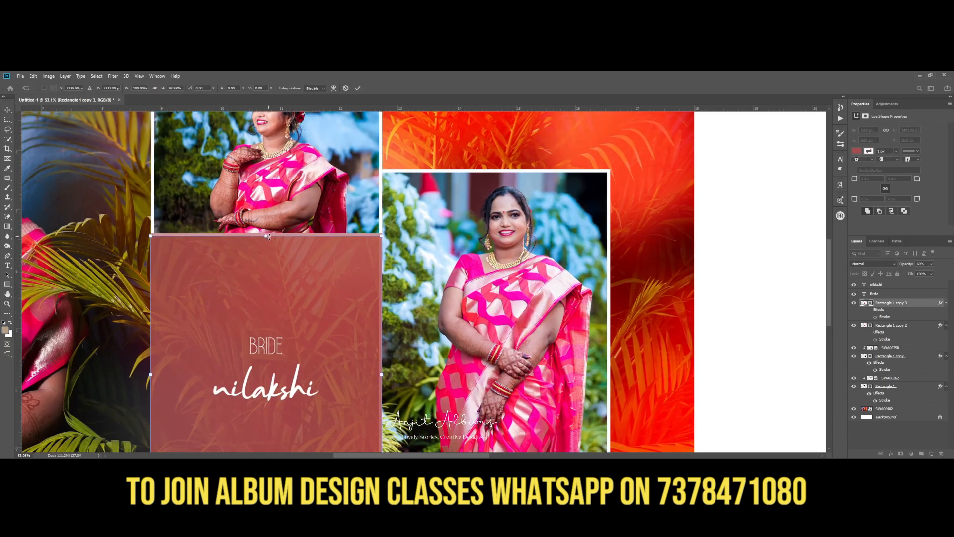
pyautogui.press('Return')
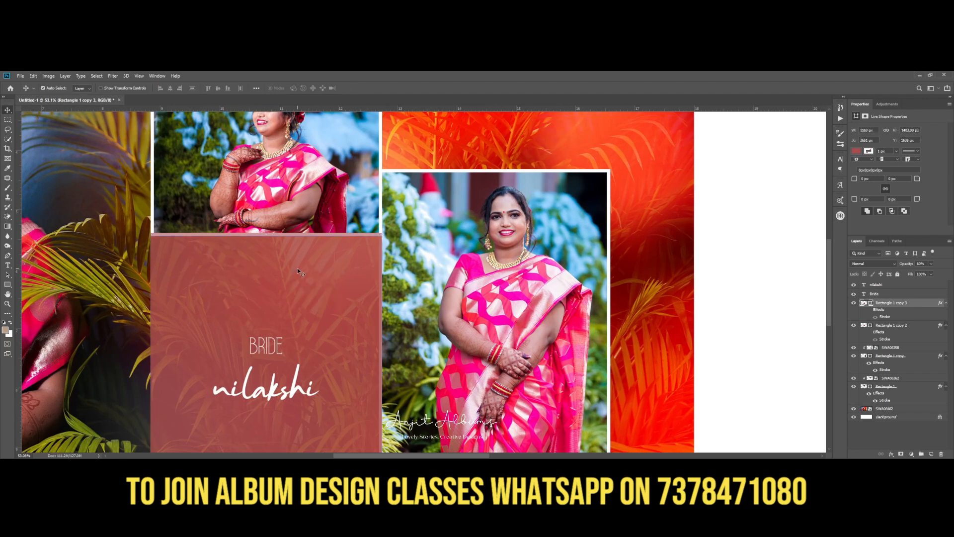
# - Move the copied panel down the layer order to directly above the background portrait SWA06402
pyautogui.hotkey('ctrl', '[')
pyautogui.hotkey('ctrl', '[')
pyautogui.hotkey('ctrl', '[')
pyautogui.hotkey('ctrl', '[')
pyautogui.hotkey('ctrl', '[')
pyautogui.hotkey('ctrl', '[')
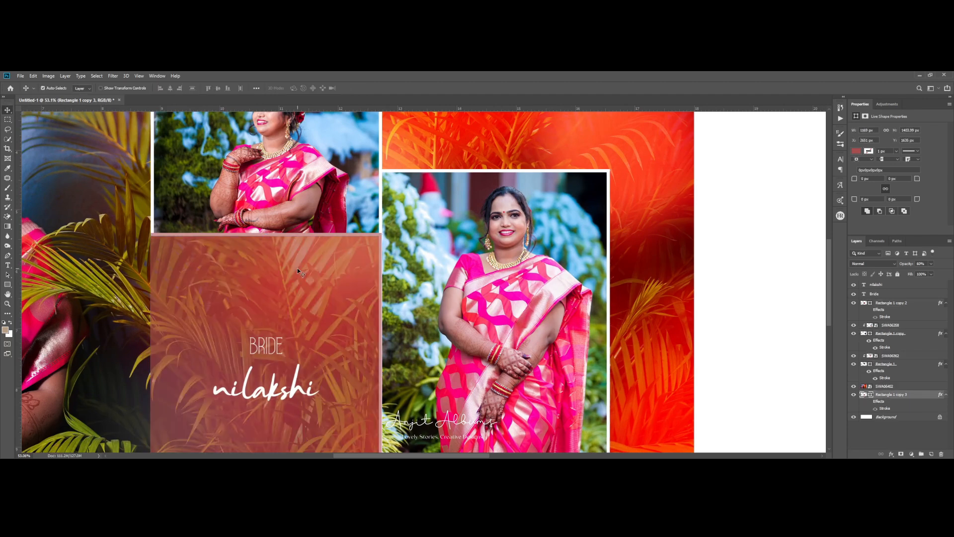
pyautogui.hotkey('ctrl', ']')
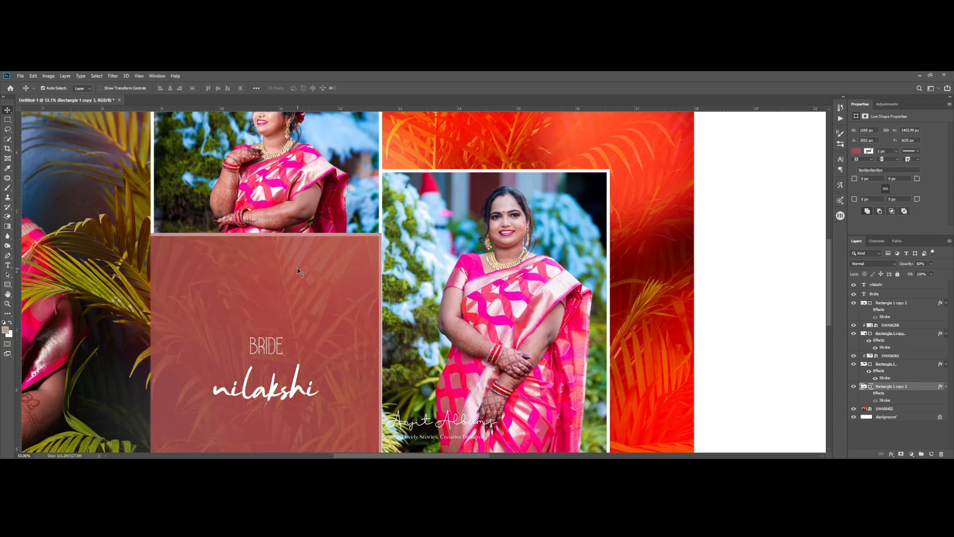
# - Extend the copied panel's upper edge slightly upward so it meets the small frame without a gap
pyautogui.scroll(5, 259, 234)
pyautogui.hotkey('ctrl', 't')
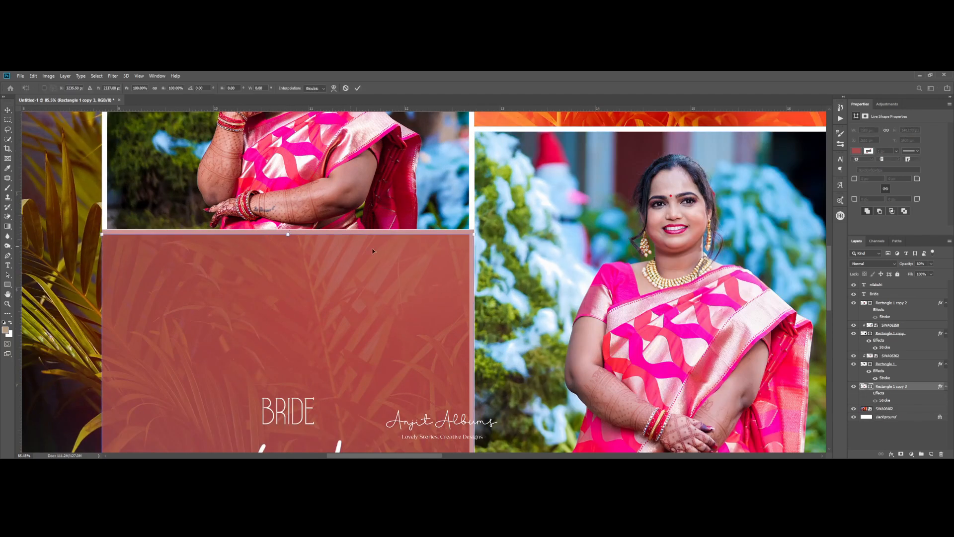
pyautogui.moveTo(472, 238)
pyautogui.mouseDown()
pyautogui.moveTo(472, 249)
pyautogui.moveTo(473, 230)
pyautogui.mouseUp()
pyautogui.press('Return')
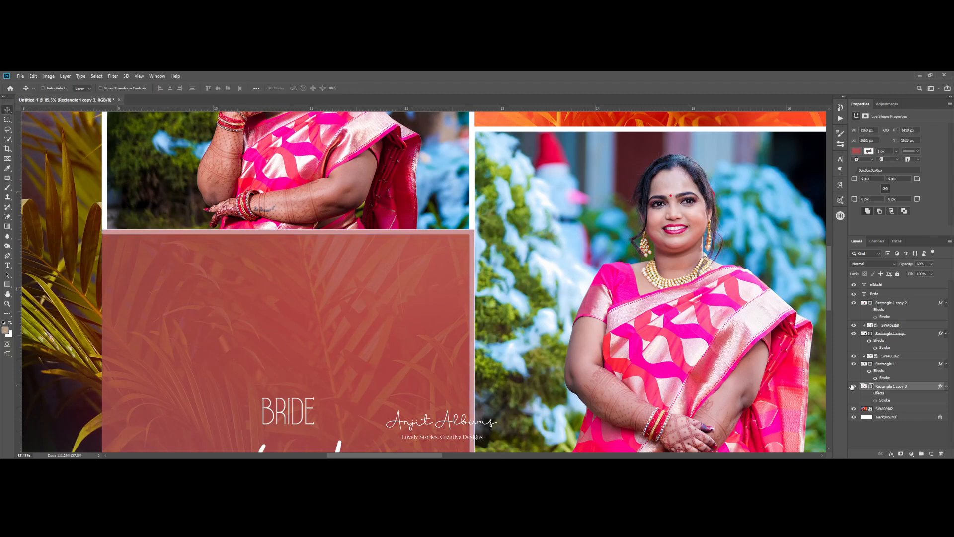
# - Hide the original red panel layer, leaving only the copy behind the frames visible
pyautogui.click(854, 386)
pyautogui.rightClick(334, 289)
pyautogui.click(382, 295)
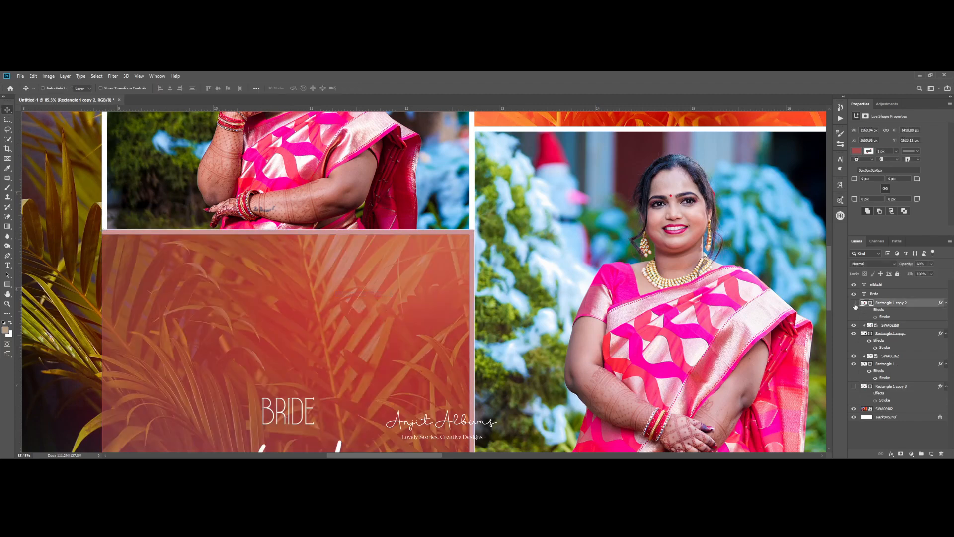
pyautogui.click(854, 304)
pyautogui.scroll(-5, 321, 275)
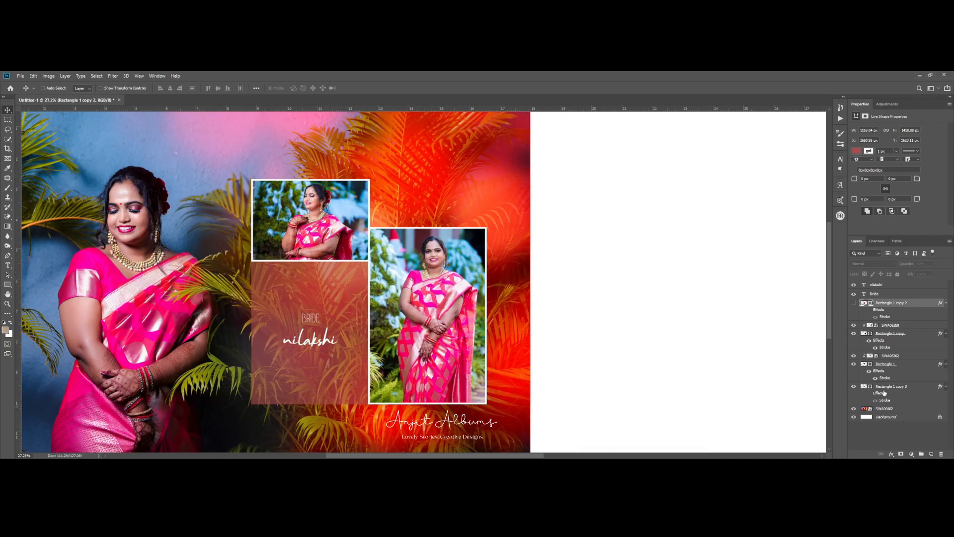
# - Duplicate the visible red panel and place the copy above the tall frame, beside the small frame
pyautogui.click(892, 386)
pyautogui.hotkey('ctrl', 'j')
pyautogui.moveTo(355, 337); pyautogui.dragTo(472, 159)
# - Shorten the new panel to a height of 474 px so its upper edge lines up with the small frame's
pyautogui.scroll(4, 408, 193)
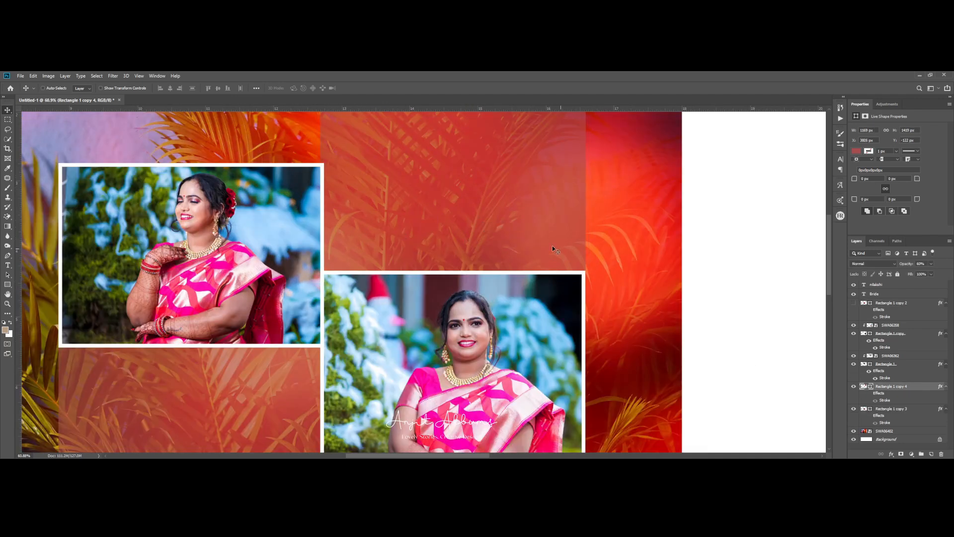
pyautogui.scroll(-1, 475, 239)
pyautogui.hotkey('ctrl', 't')
pyautogui.scroll(-5, 431, 167)
pyautogui.moveTo(357, 155); pyautogui.dragTo(355, 220)
pyautogui.press('Return')
# - Set the opacity of the short panel above the tall frame to 52%
pyautogui.scroll(2, 359, 293)
pyautogui.moveTo(917, 274); pyautogui.dragTo(928, 274)
pyautogui.scroll(-2, 430, 289)
pyautogui.scroll(2, 365, 318)
pyautogui.scroll(-3, 413, 316)
# - Switch to the AlbumQuicker photo browser and place the groom's photo SWA06397.jpg on the spread
pyautogui.click(254, 463)
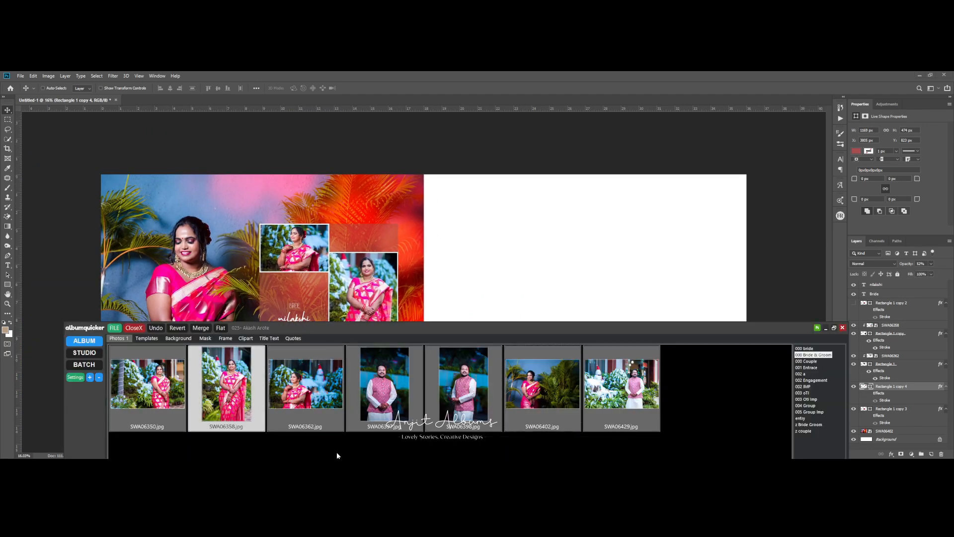
pyautogui.moveTo(380, 397); pyautogui.dragTo(480, 359)
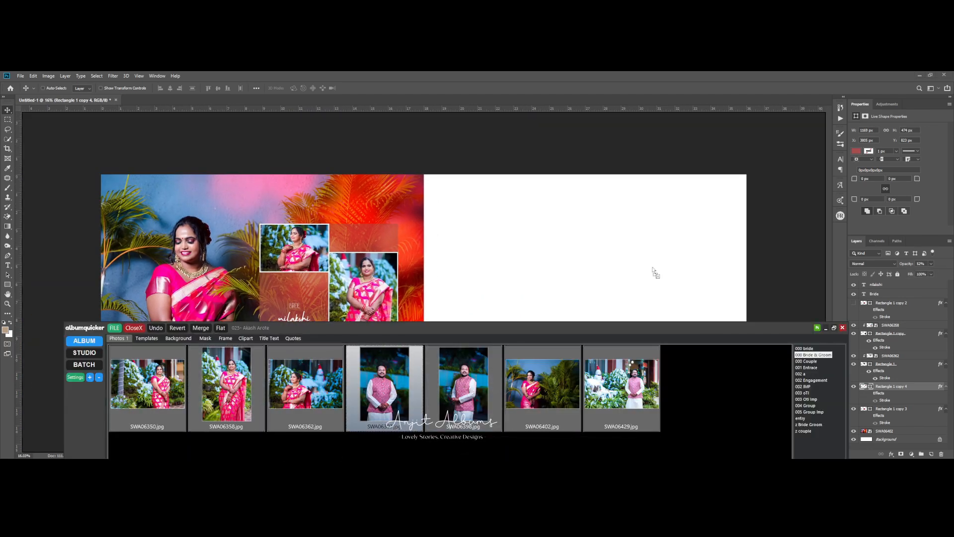
pyautogui.moveTo(826, 329); pyautogui.dragTo(826, 330)
pyautogui.press('Return')
# - Position the groom's photo against the outer edge of the blank page, covering the page's full height
pyautogui.moveTo(453, 300); pyautogui.dragTo(702, 302)
pyautogui.hotkey('ctrl', 't')
pyautogui.moveTo(747, 175); pyautogui.dragTo(771, 141)
pyautogui.hotkey('ctrl', 'z')
pyautogui.moveTo(729, 249); pyautogui.dragTo(735, 244)
pyautogui.press('Return')
# - Open the groom's photo for editing, retouch his face within a rectangular selection around his head, and fade the filter effect
pyautogui.doubleClick(864, 386)
pyautogui.press('m')
pyautogui.scroll(14, 406, 217)
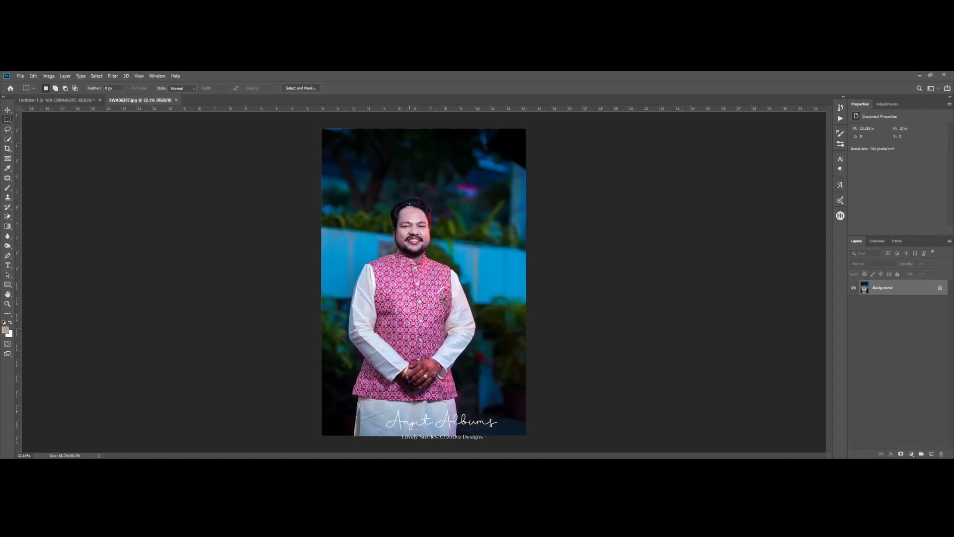
pyautogui.moveTo(329, 150); pyautogui.dragTo(516, 383)
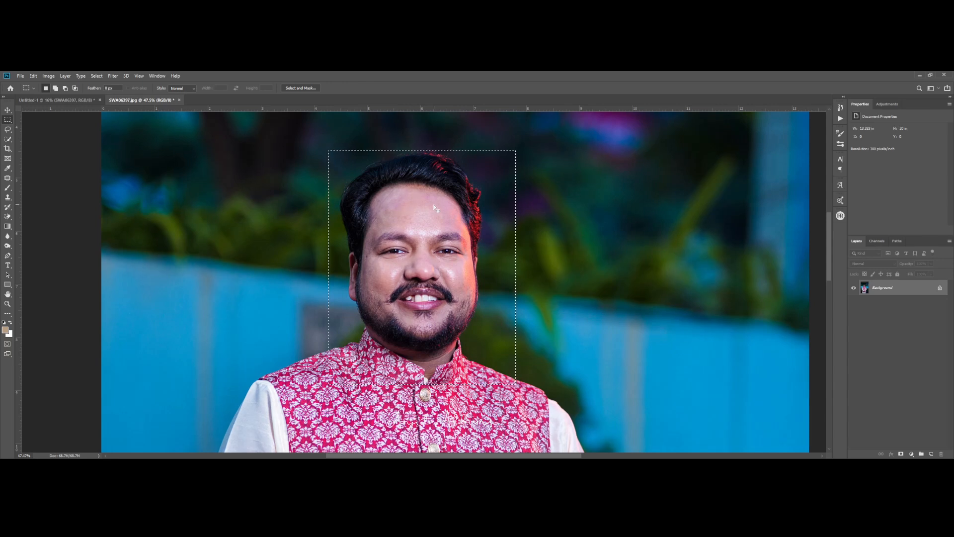
pyautogui.scroll(4, 367, 212)
pyautogui.hotkey('ctrl', 'shift', 'f')
pyautogui.moveTo(439, 199); pyautogui.dragTo(452, 200)
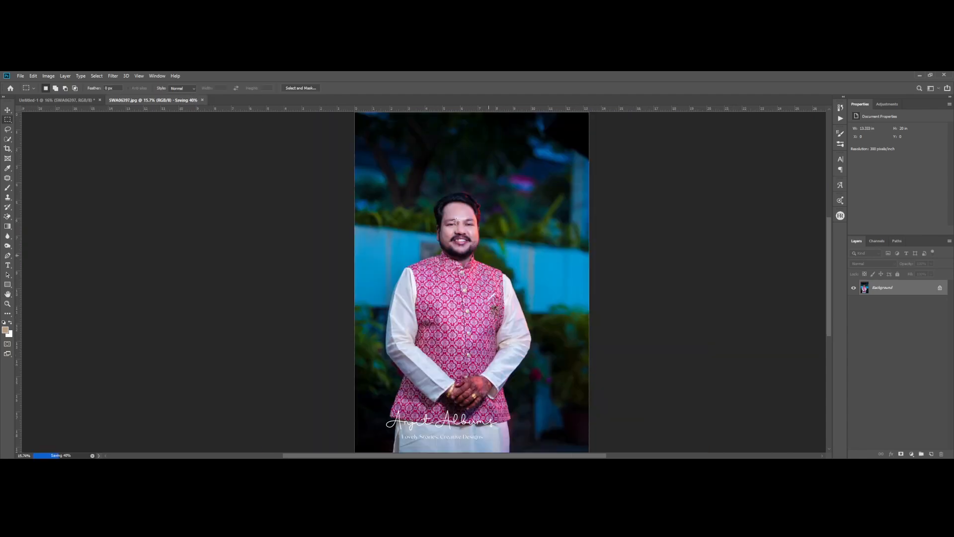
# - Reapply the retouching filter to the groom's clasped hands and save the photo back into the spread
pyautogui.scroll(3, 454, 368)
pyautogui.scroll(-2, 421, 343)
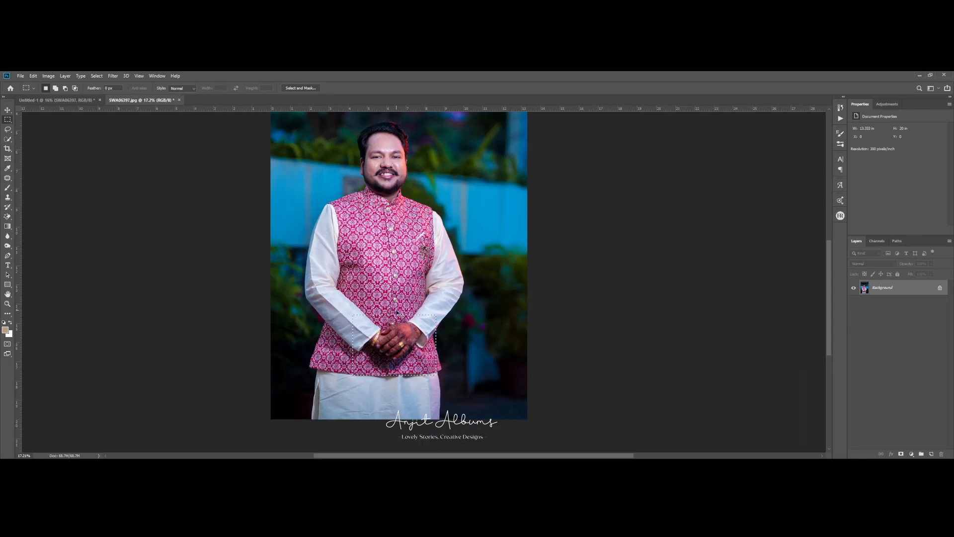
pyautogui.hotkey('ctrl', 'alt', 'f')
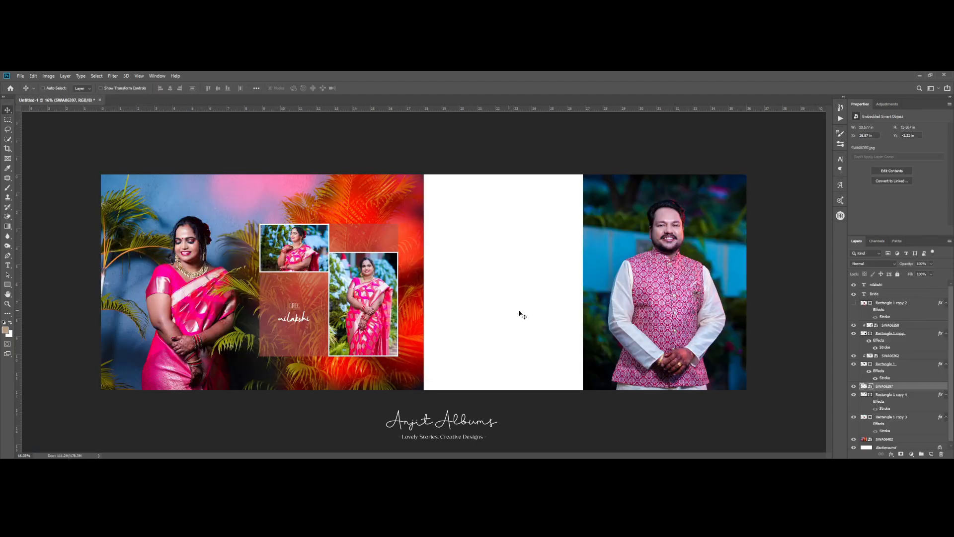
pyautogui.scroll(3, 440, 314)
pyautogui.hscroll(3, 477, 408)
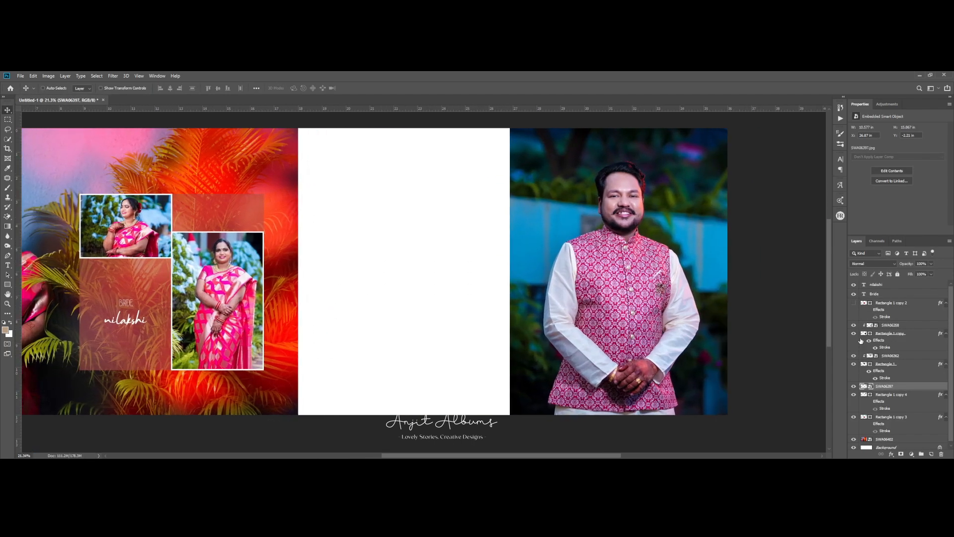
# - Draw a tall black rectangle on the blank page beside the groom's photo and centre it on that page
pyautogui.click(893, 286)
pyautogui.moveTo(333, 170)
pyautogui.mouseDown()
pyautogui.moveTo(473, 345)
pyautogui.moveTo(466, 369)
pyautogui.mouseUp()
pyautogui.press('m')
pyautogui.scroll(-2, 375, 224)
pyautogui.moveTo(424, 164); pyautogui.dragTo(600, 410)
pyautogui.press('v')
pyautogui.click(170, 88)
pyautogui.click(218, 89)
pyautogui.hotkey('ctrl', 'd')
pyautogui.scroll(2, 536, 285)
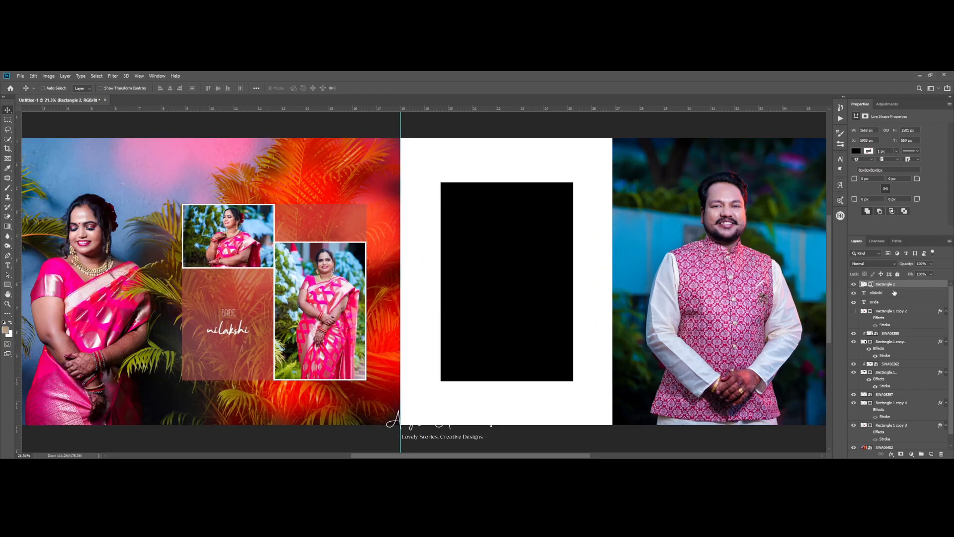
# - Duplicate the black rectangle, enlarge the lower one slightly to form a surrounding border, and set its opacity to 20%
pyautogui.scroll(1, 823, 298)
pyautogui.hotkey('ctrl', 'j')
pyautogui.click(882, 294)
pyautogui.hotkey('ctrl', 't')
pyautogui.moveTo(549, 170); pyautogui.dragTo(558, 167)
pyautogui.press('Return')
pyautogui.press('2')
pyautogui.scroll(2, 480, 209)
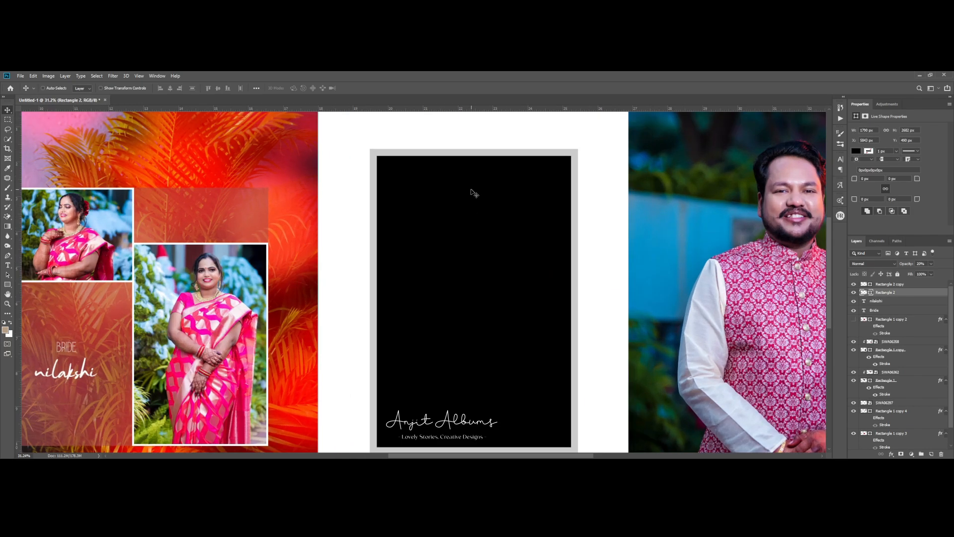
# - Reduce the border rectangle's height slightly so the margins around the black rectangle are even
pyautogui.scroll(-1, 415, 255)
pyautogui.scroll(3, 445, 383)
pyautogui.hotkey('ctrl', 't')
pyautogui.moveTo(449, 384); pyautogui.dragTo(452, 380)
pyautogui.press('Return')
pyautogui.scroll(-3, 452, 384)
pyautogui.scroll(-1, 388, 185)
pyautogui.scroll(3, 377, 144)
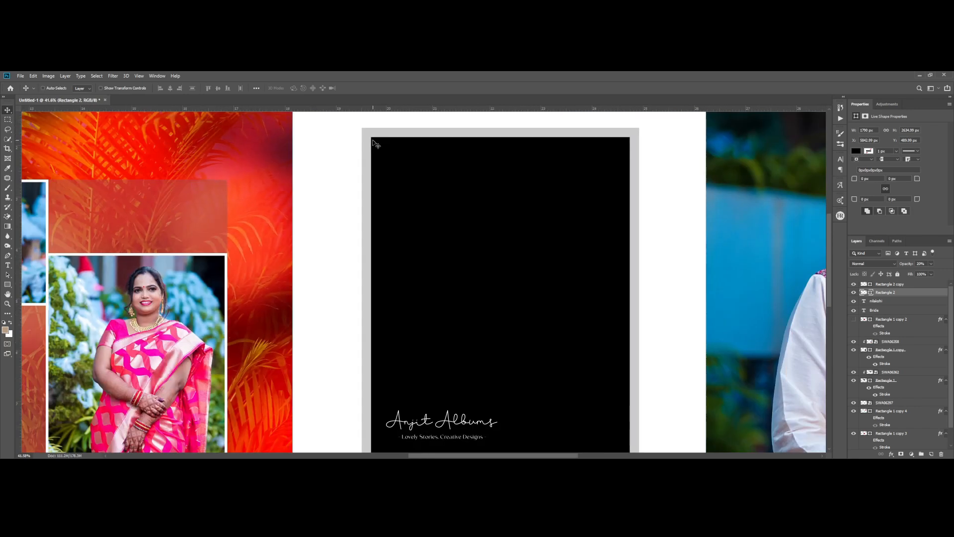
pyautogui.scroll(-3, 376, 143)
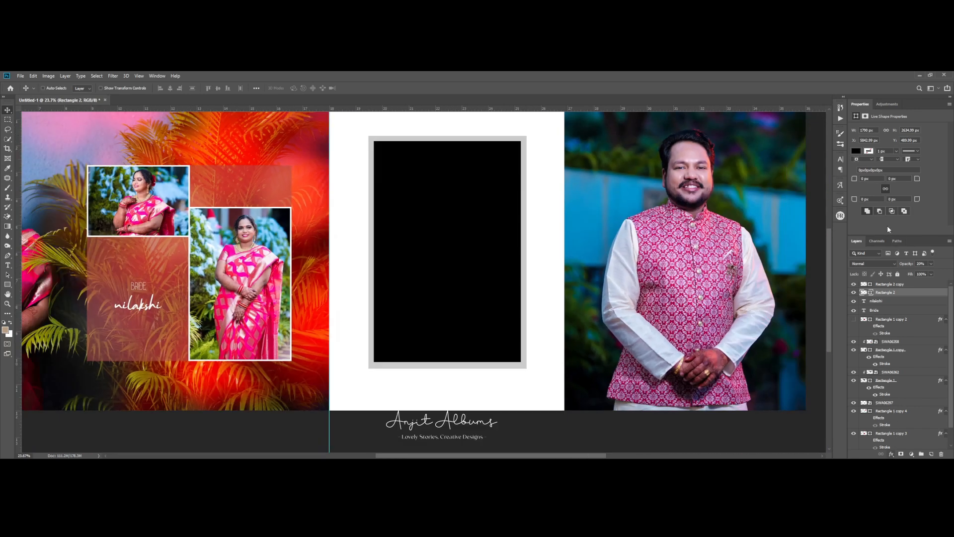
# - Add a black inside stroke to the border rectangle
pyautogui.click(856, 151)
pyautogui.click(943, 180)
pyautogui.click(892, 454)
pyautogui.click(901, 398)
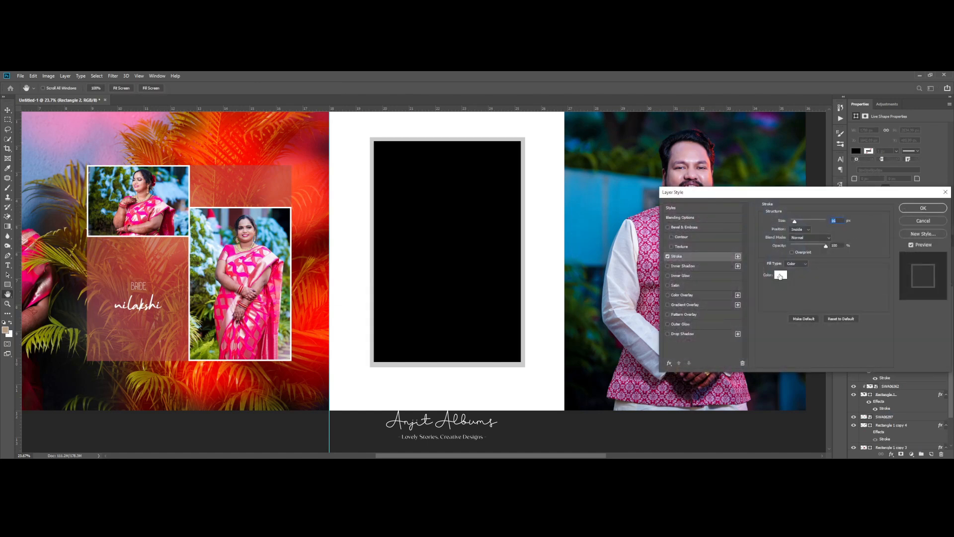
pyautogui.click(780, 275)
pyautogui.click(492, 298)
pyautogui.press('Return')
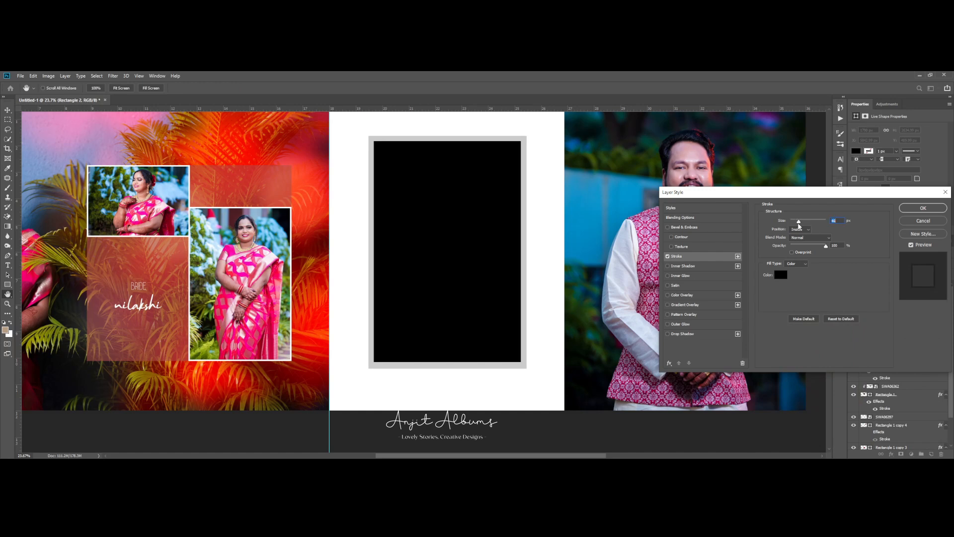
pyautogui.press('Return')
# - Remove the border rectangle's fill and reduce its stroke size to a thin outline
pyautogui.click(856, 152)
pyautogui.click(861, 166)
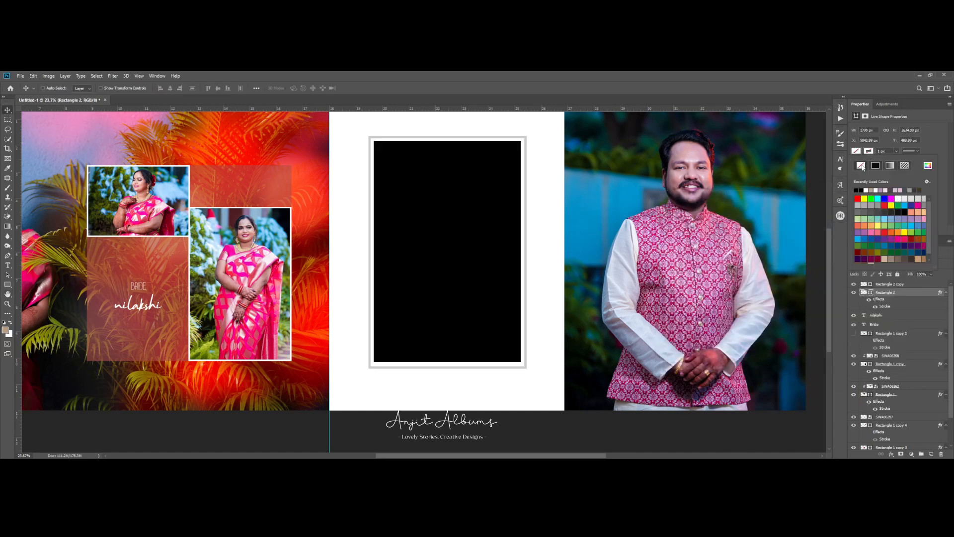
pyautogui.click(882, 308)
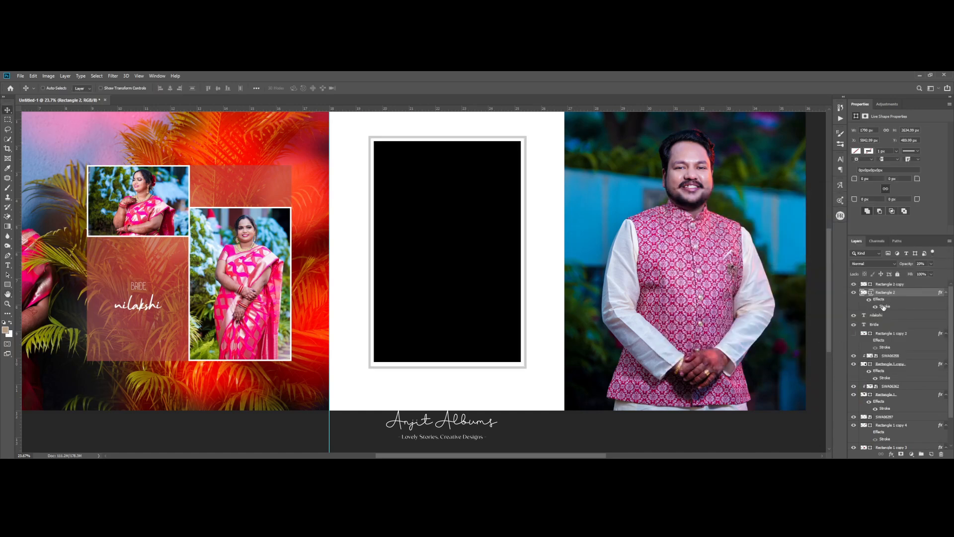
pyautogui.doubleClick(886, 307)
pyautogui.moveTo(799, 221); pyautogui.dragTo(794, 225)
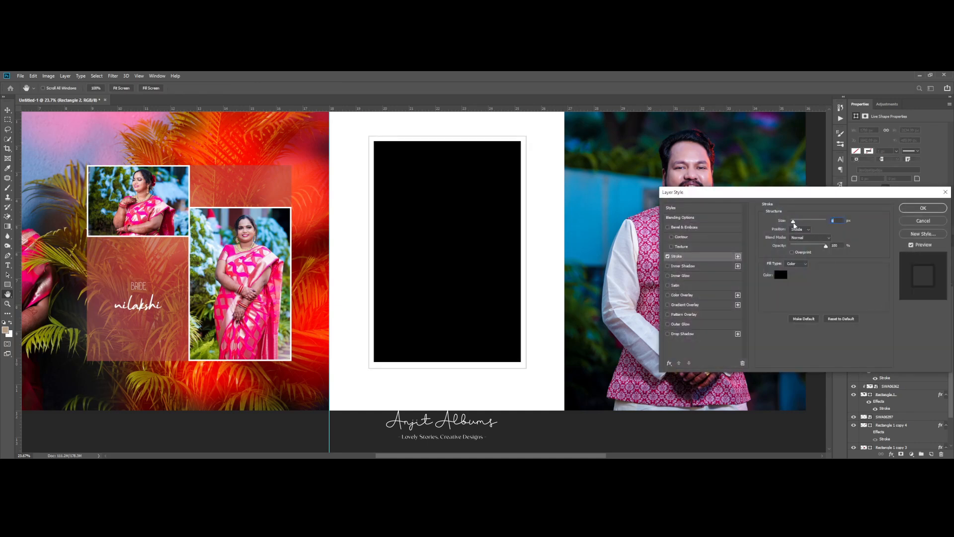
pyautogui.press('Return')
# - Place the groom's photo SWA06398.jpg from the AlbumQuicker browser, clip it to the black rectangle, and position it inside the frame
pyautogui.rightClick(435, 283)
pyautogui.click(450, 282)
pyautogui.hotkey('ctrl', '0')
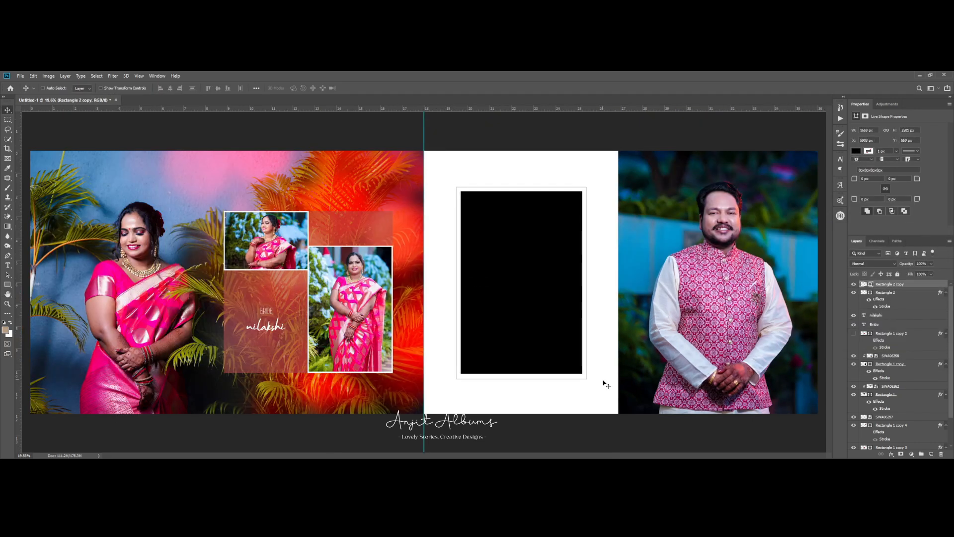
pyautogui.hotkey('alt', 'Tab')
pyautogui.doubleClick(463, 385)
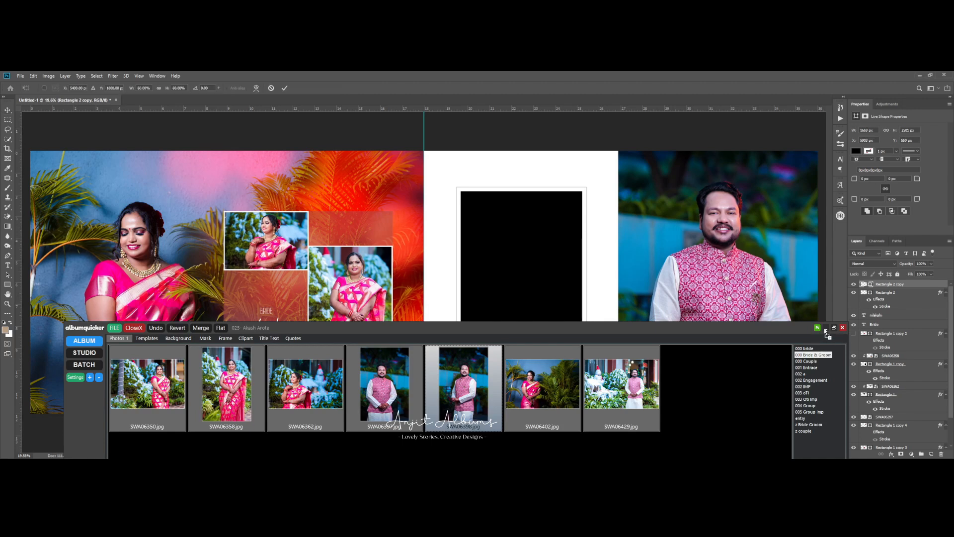
pyautogui.click(824, 329)
pyautogui.press('Return')
pyautogui.hotkey('ctrl', 'alt', 'g')
pyautogui.moveTo(479, 310); pyautogui.dragTo(576, 307)
# - Open the framed groom's photo for editing, retouch his face within a rectangular head selection, and fade the effect to 40% opacity
pyautogui.press('F2')
pyautogui.press('m')
pyautogui.scroll(15, 407, 186)
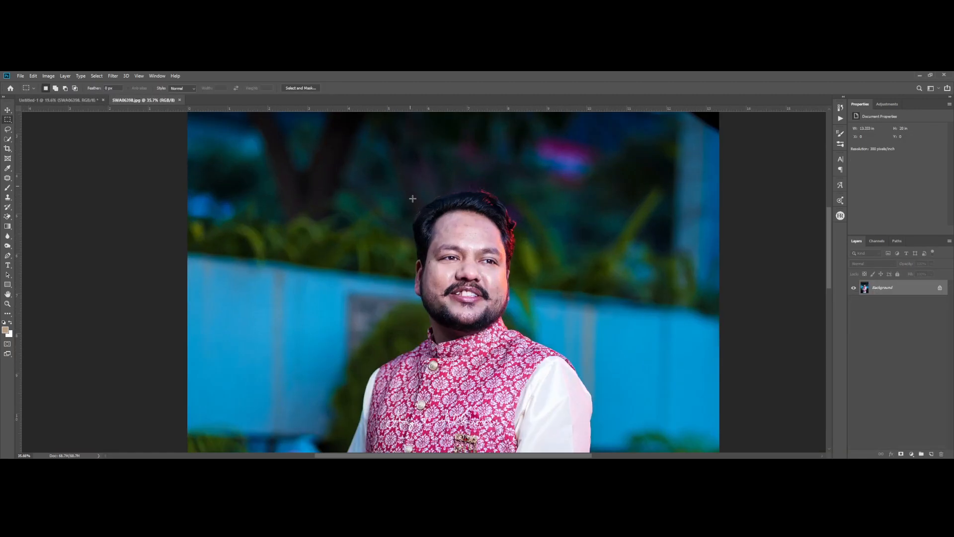
pyautogui.moveTo(387, 187); pyautogui.dragTo(608, 442)
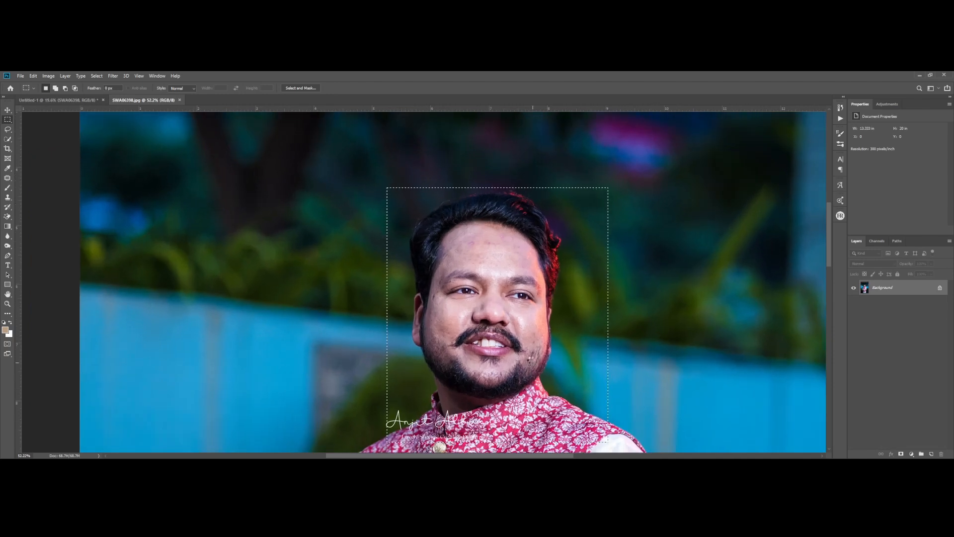
pyautogui.scroll(1, 469, 239)
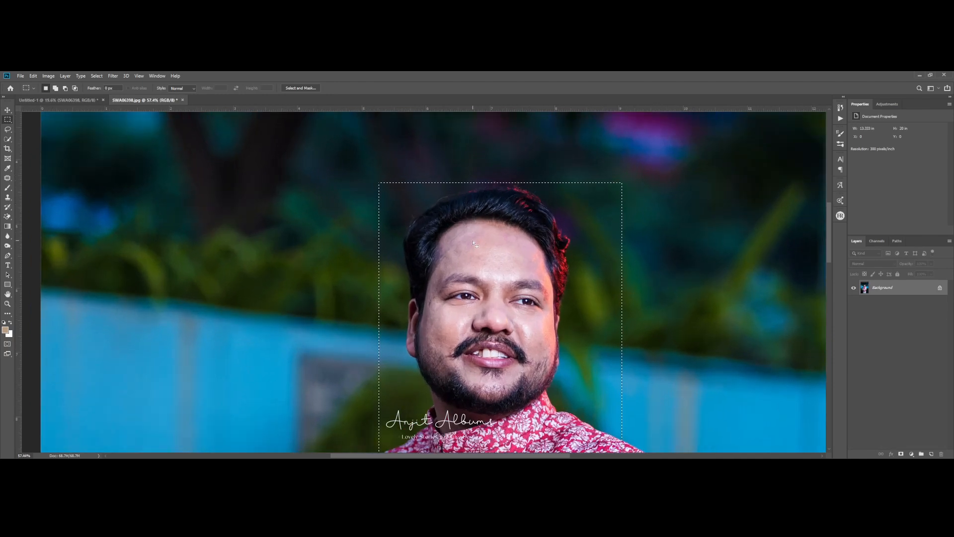
pyautogui.scroll(2, 473, 244)
pyautogui.hotkey('ctrl', 'shift', 'l')
pyautogui.hotkey('ctrl', 'shift', 'f')
pyautogui.moveTo(440, 199); pyautogui.dragTo(451, 200)
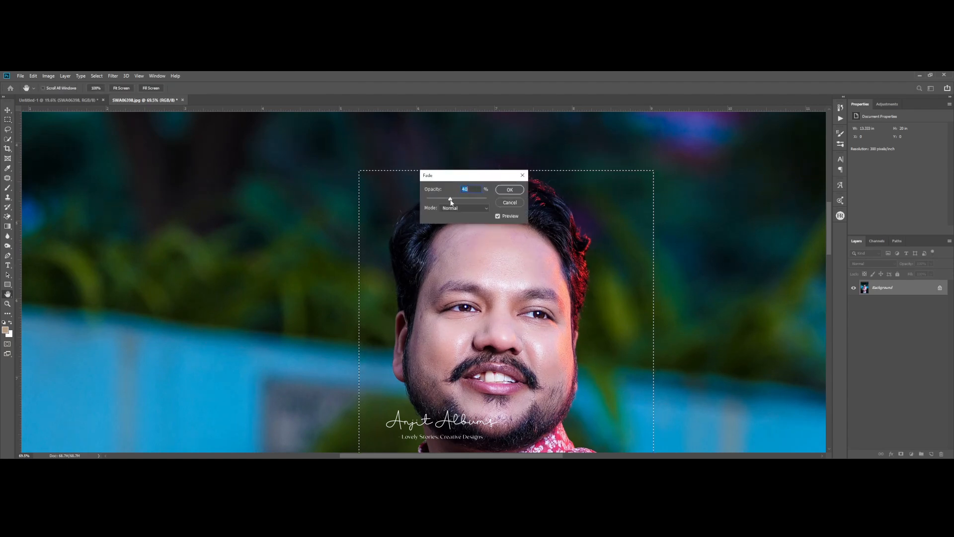
pyautogui.click(510, 190)
pyautogui.hotkey('ctrl', 'd')
# - Save the retouched photo back into the spread, close it, and hide the guides
pyautogui.press('j')
pyautogui.scroll(10, 428, 268)
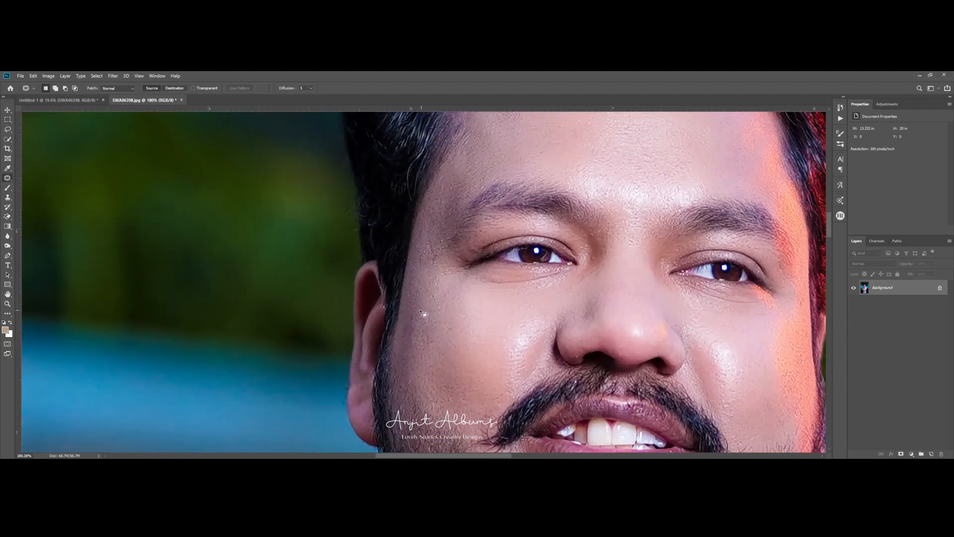
pyautogui.hotkey('ctrl', '0')
pyautogui.hotkey('ctrl', 's')
pyautogui.press('Return')
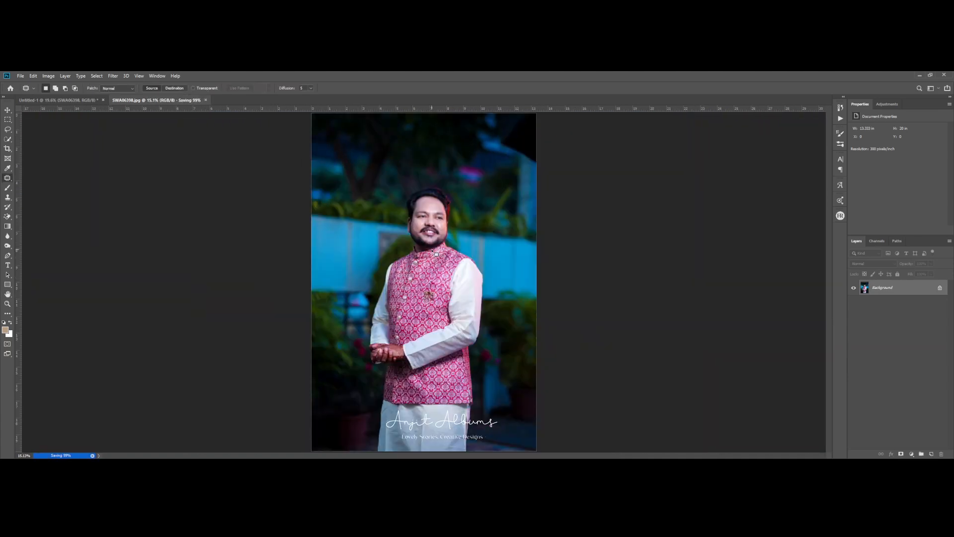
pyautogui.hotkey('ctrl', 'w')
pyautogui.press('v')
pyautogui.scroll(-2, 433, 252)
pyautogui.scroll(1, 433, 254)
pyautogui.hotkey('ctrl', ';')
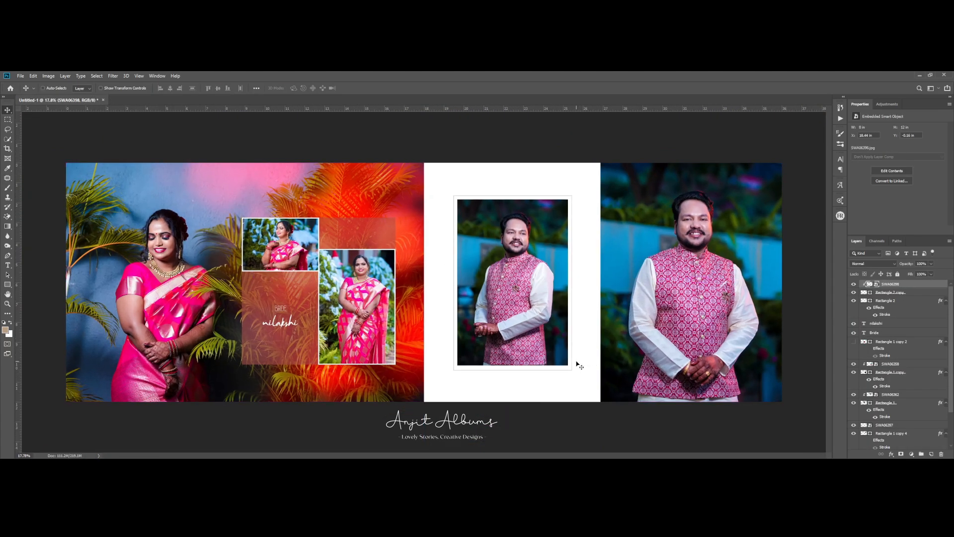
# - Add a layer just above the background and draw a 420 px square at the framed photo's upper-right corner
pyautogui.rightClick(549, 381)
pyautogui.click(564, 385)
pyautogui.hotkey('ctrl', 'j')
pyautogui.scroll(2, 619, 187)
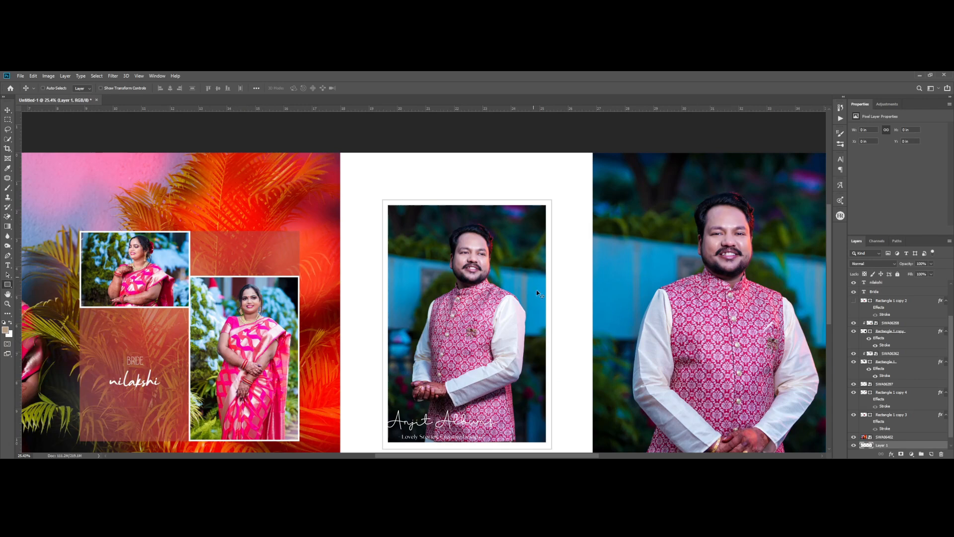
pyautogui.press('u')
pyautogui.scroll(2, 534, 278)
pyautogui.moveTo(520, 188); pyautogui.dragTo(573, 240)
pyautogui.press('v')
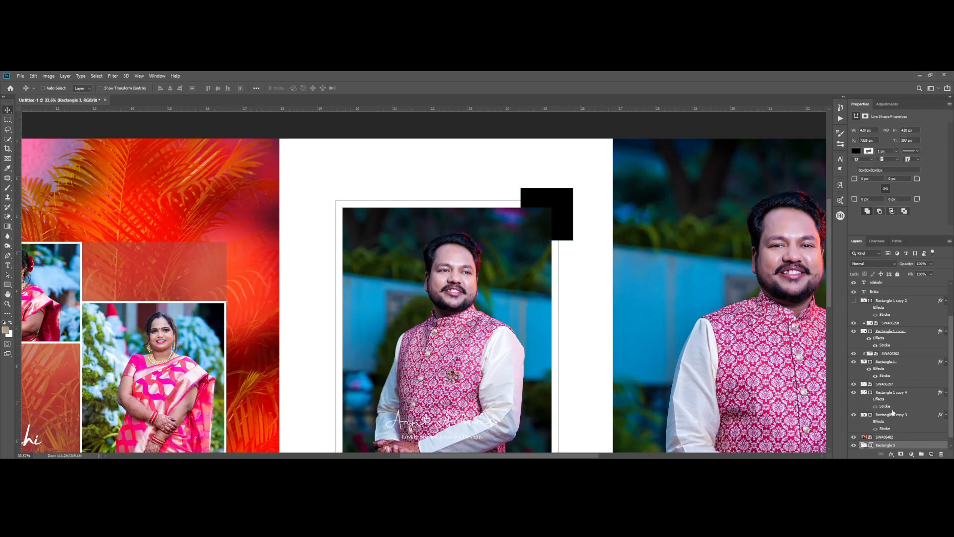
# - Fill the corner square with light blue
pyautogui.click(856, 151)
pyautogui.click(780, 327)
pyautogui.click(775, 315)
pyautogui.press('Return')
# - Shift the square slightly inward so it sits evenly behind the frame's upper-right corner
pyautogui.scroll(1, 582, 205)
pyautogui.scroll(6, 580, 204)
pyautogui.moveTo(557, 215); pyautogui.dragTo(551, 215)
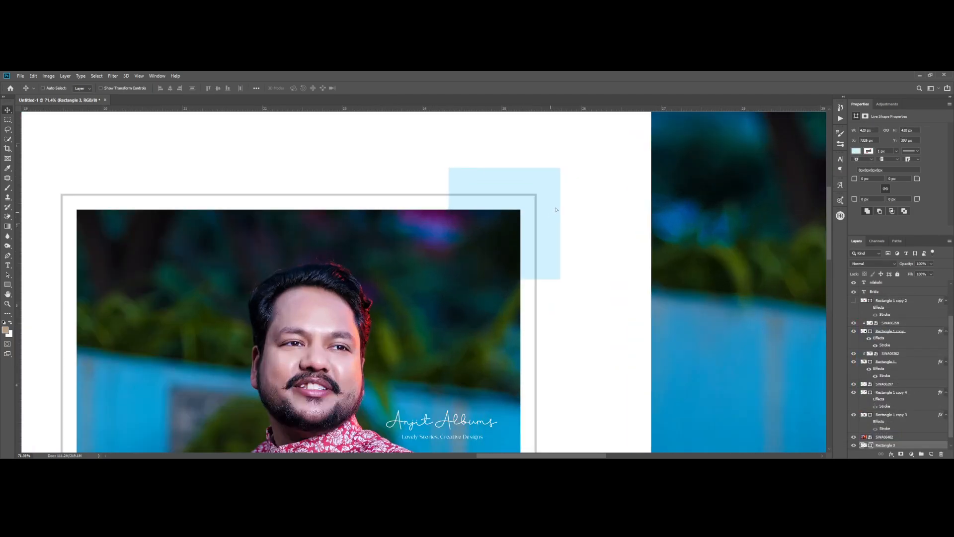
pyautogui.scroll(-12, 548, 212)
pyautogui.scroll(1, 537, 196)
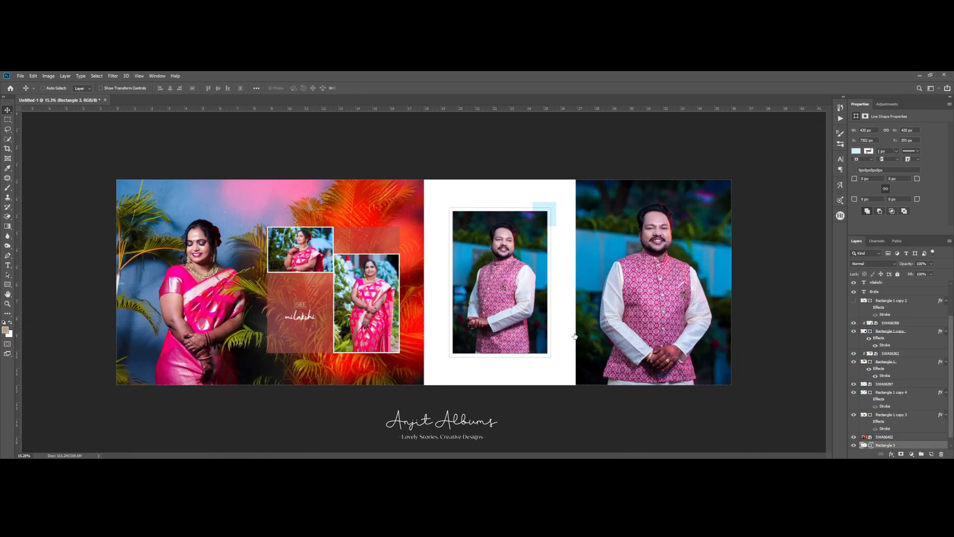
# - Recolour the corner square light pink, sampling the tone from the groom's vest in the framed photo
pyautogui.doubleClick(864, 445)
pyautogui.click(510, 295)
pyautogui.moveTo(773, 324); pyautogui.dragTo(767, 306)
pyautogui.press('Return')
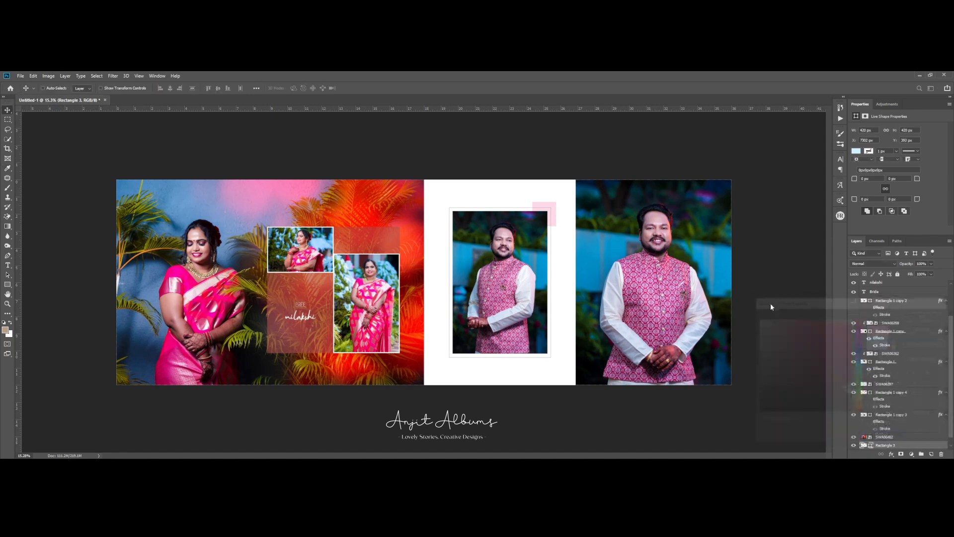
pyautogui.scroll(2, 438, 353)
pyautogui.scroll(1, 307, 342)
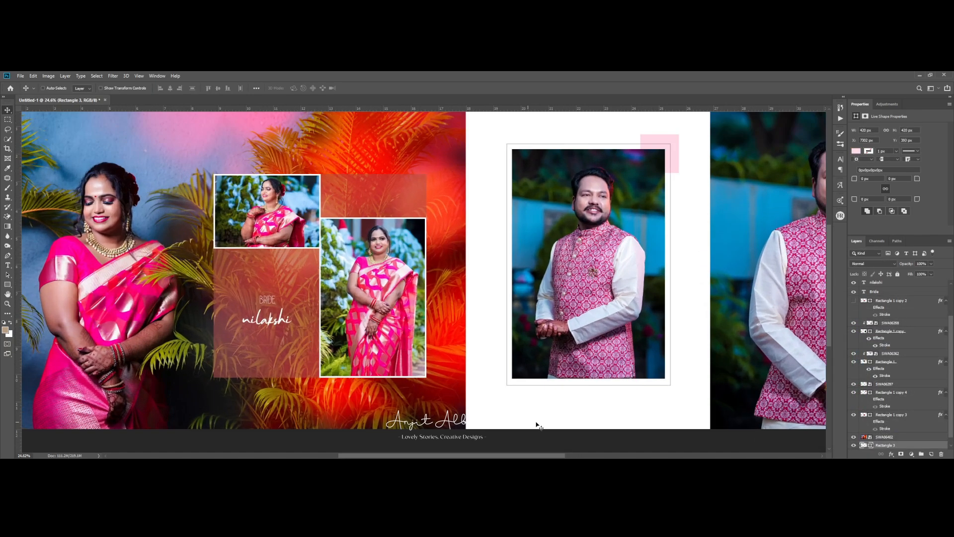
pyautogui.scroll(-2, 307, 342)
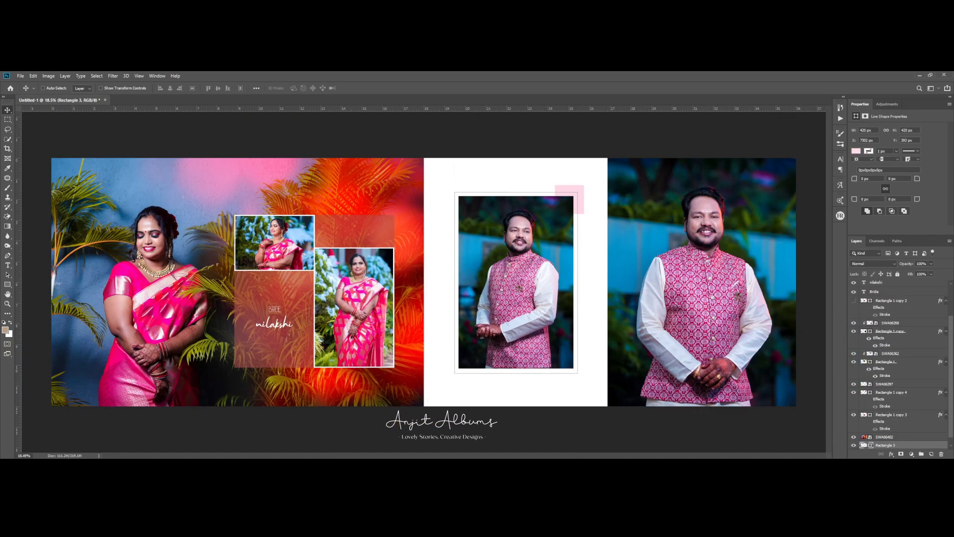